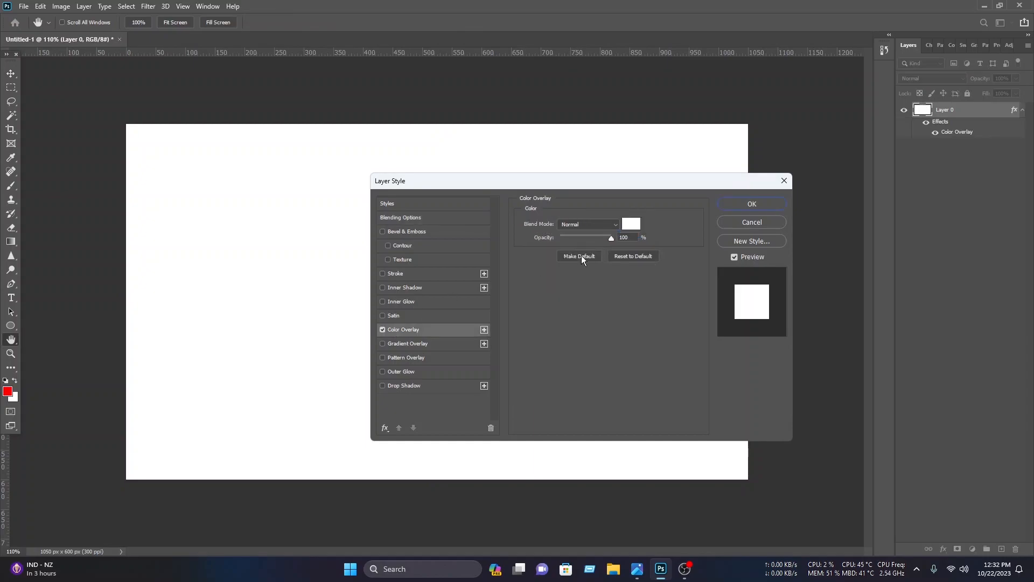
Change the background layer's Color Overlay from white to dark red, apply the style, and lock the layer.
{"action": "left_click", "coordinate": [631, 224]}
{"action": "left_click", "coordinate": [671, 360]}
{"action": "left_click_drag", "start_coordinate": [672, 360], "coordinate": [693, 344]}
{"action": "left_click", "coordinate": [778, 285]}
{"action": "left_click", "coordinate": [752, 204]}
{"action": "key", "text": "v"}
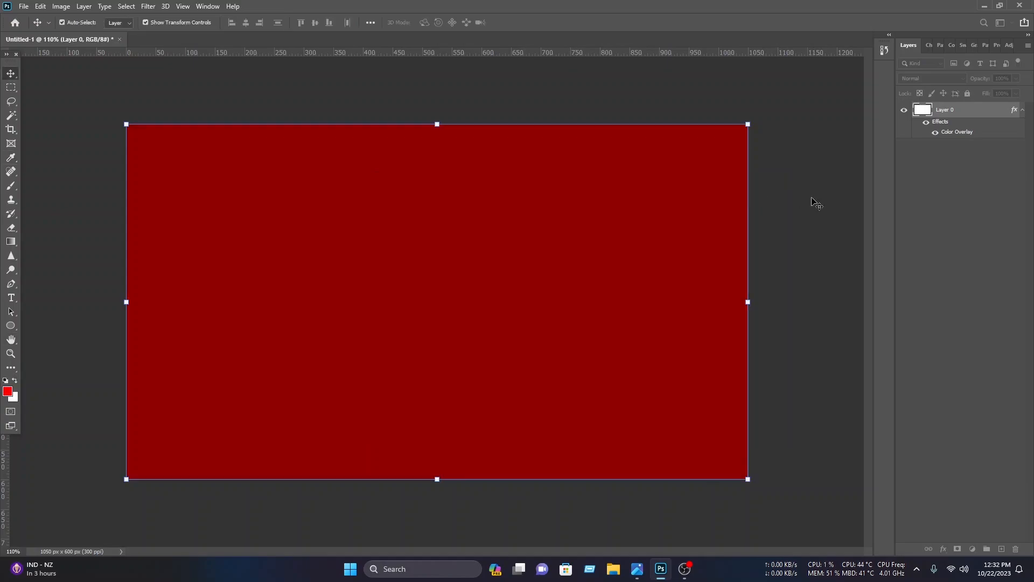
{"action": "key", "text": "slash"}
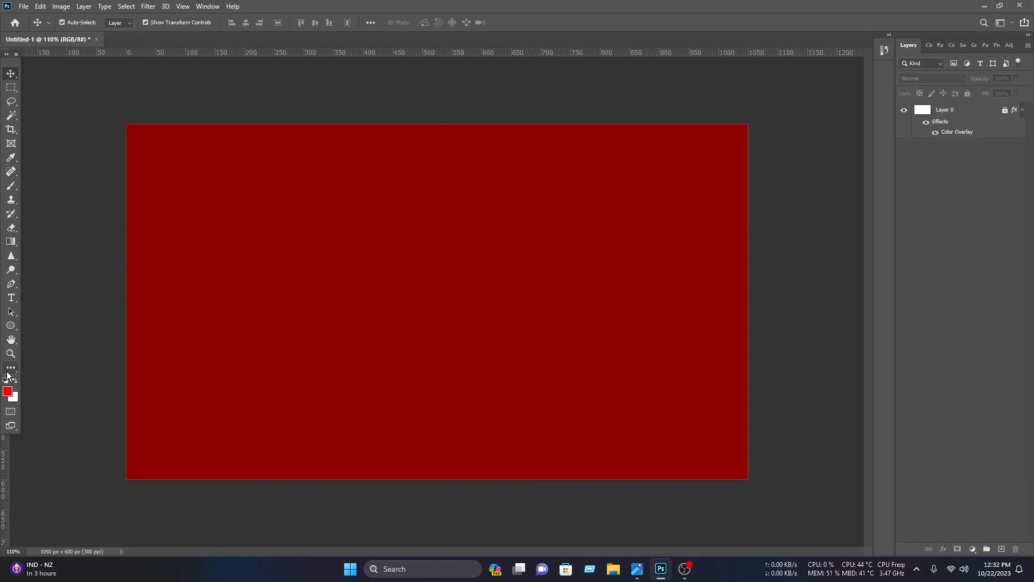
Draw a rectangle about 989 × 517 px over the canvas's upper-left area and fill it with black (#000000).
{"action": "left_click_drag", "start_coordinate": [11, 325], "coordinate": [65, 325]}
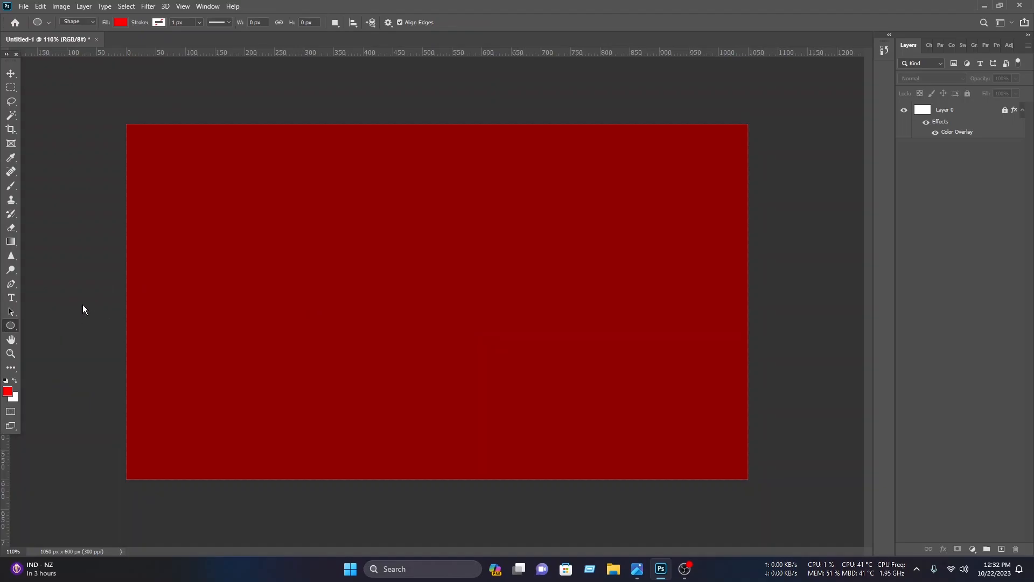
{"action": "left_click_drag", "start_coordinate": [97, 118], "coordinate": [683, 424]}
{"action": "left_click", "coordinate": [11, 77]}
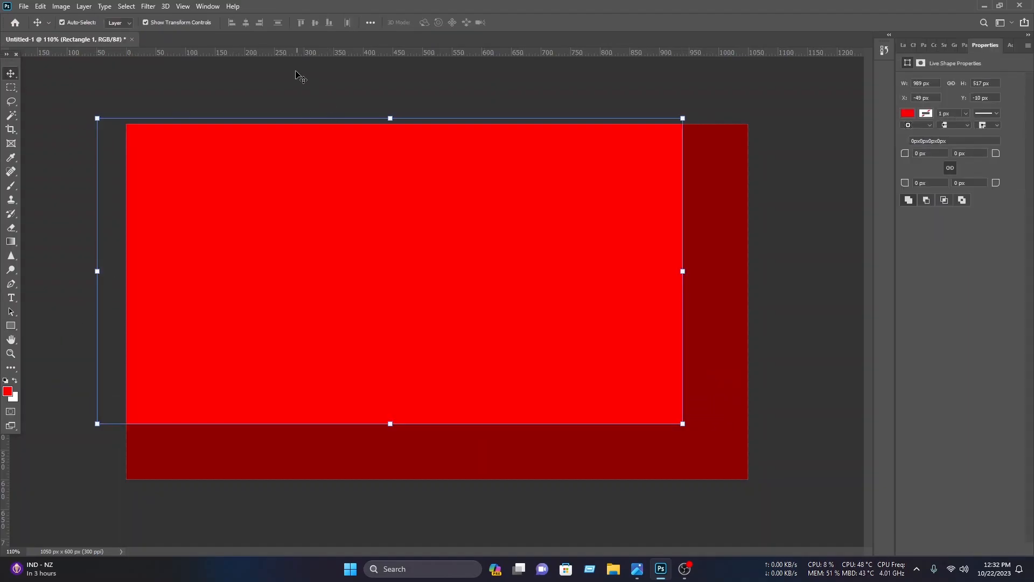
{"action": "left_click", "coordinate": [908, 113]}
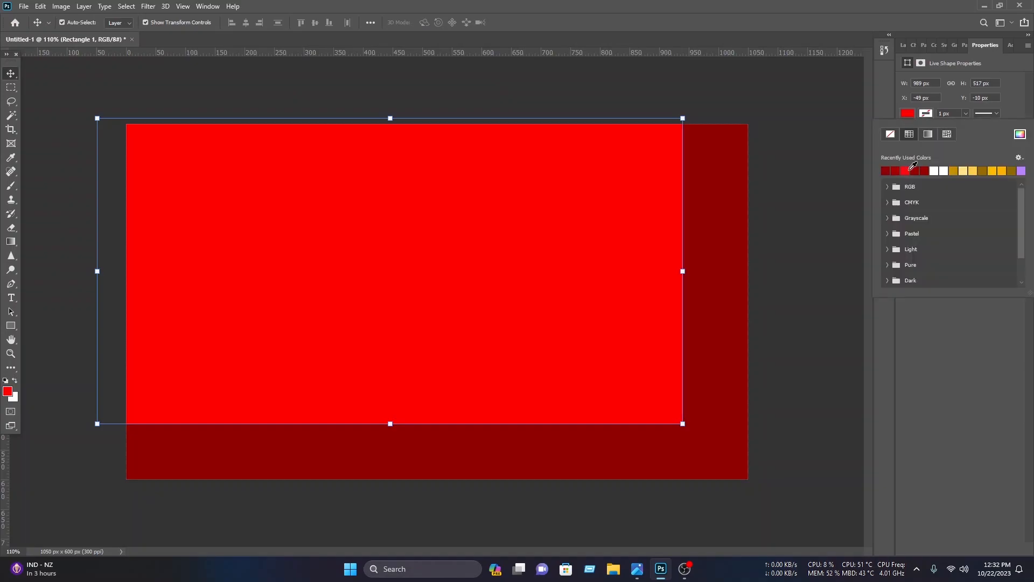
{"action": "left_click", "coordinate": [1020, 134]}
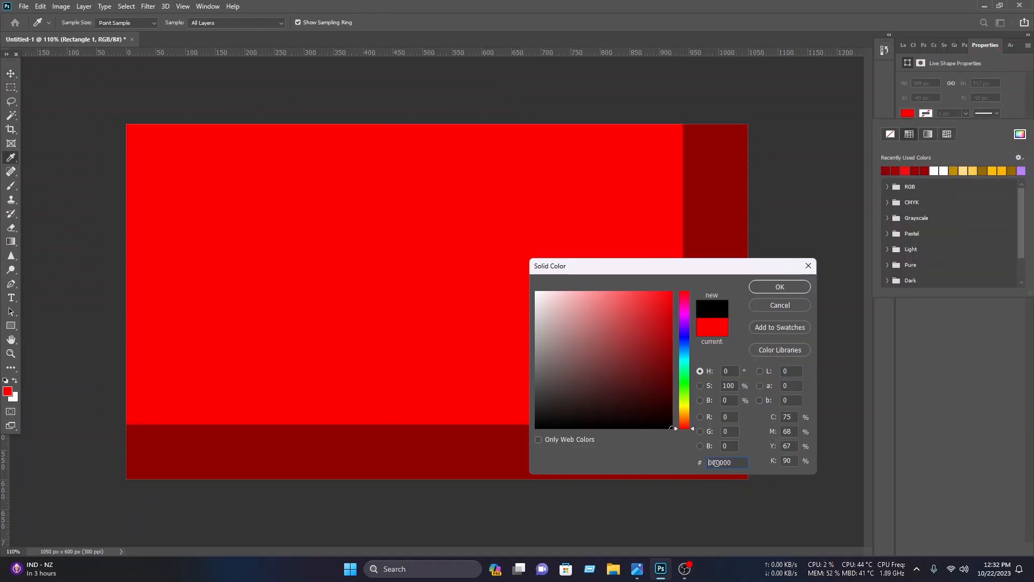
{"action": "left_click", "coordinate": [785, 288]}
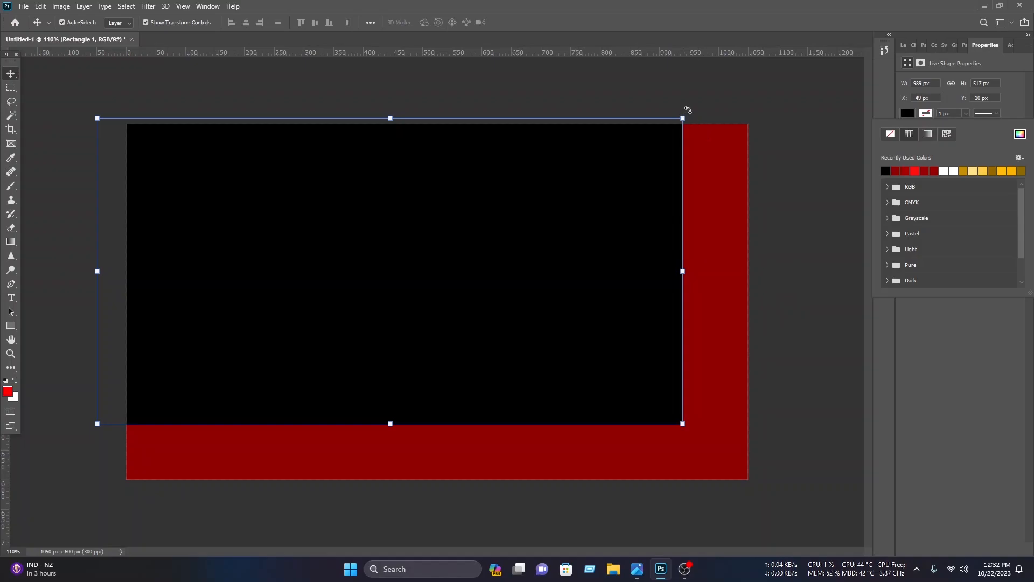
Rotate, stretch and reposition the black rectangle so its lower edge runs diagonally from the canvas's lower-left side to its upper-right corner.
{"action": "left_click_drag", "start_coordinate": [691, 111], "coordinate": [516, 87]}
{"action": "left_click_drag", "start_coordinate": [460, 304], "coordinate": [489, 192]}
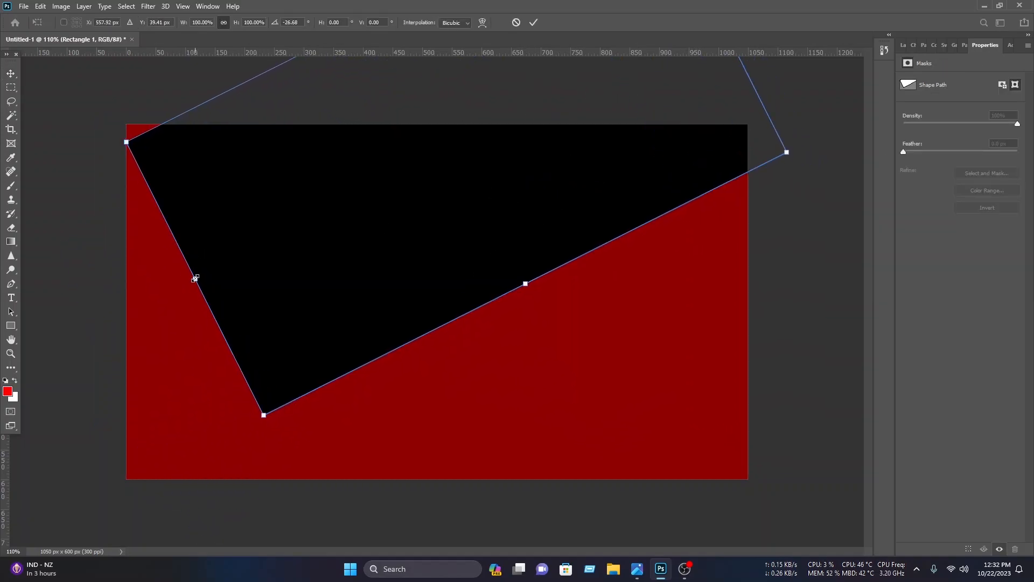
{"action": "left_click_drag", "start_coordinate": [195, 278], "coordinate": [42, 355]}
{"action": "left_click_drag", "start_coordinate": [263, 335], "coordinate": [237, 291]}
{"action": "left_click_drag", "start_coordinate": [649, 186], "coordinate": [647, 198]}
{"action": "left_click_drag", "start_coordinate": [535, 184], "coordinate": [554, 166]}
{"action": "left_click", "coordinate": [533, 22]}
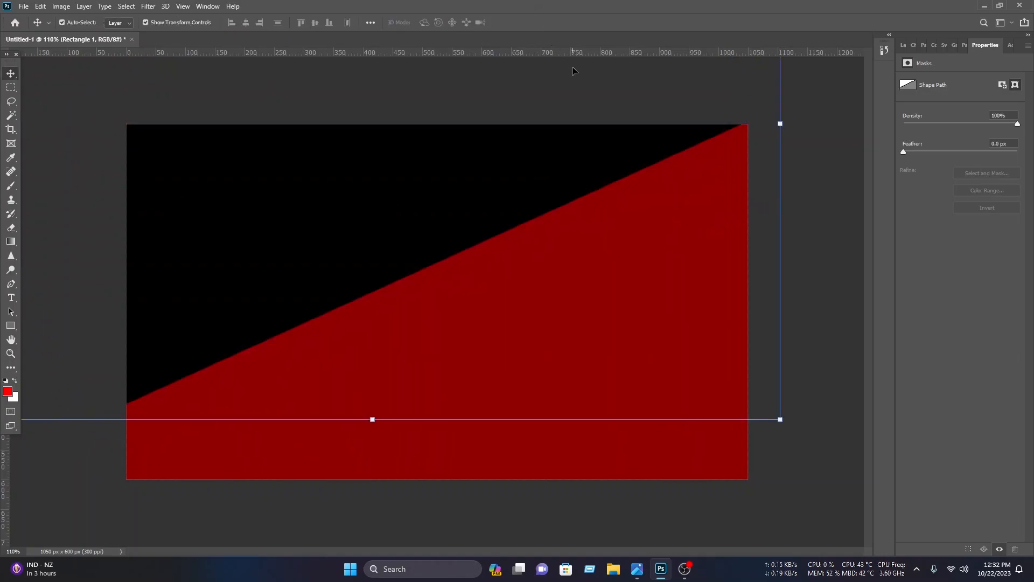
{"action": "left_click", "coordinate": [573, 68]}
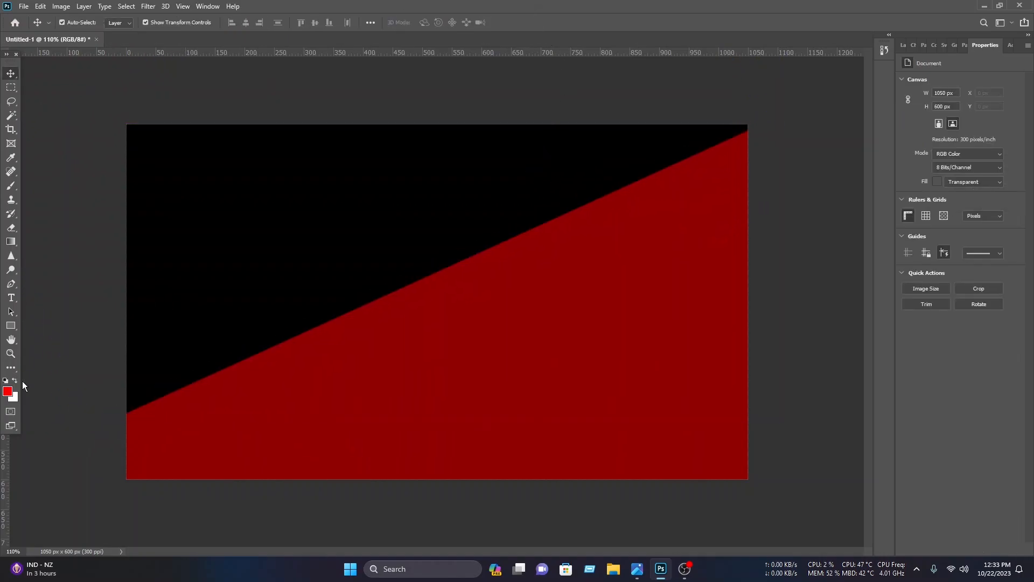
Duplicate the black shape, rotate the copy to about 72° and place it so its edge slopes down to the canvas's bottom.
{"action": "left_click", "coordinate": [217, 312]}
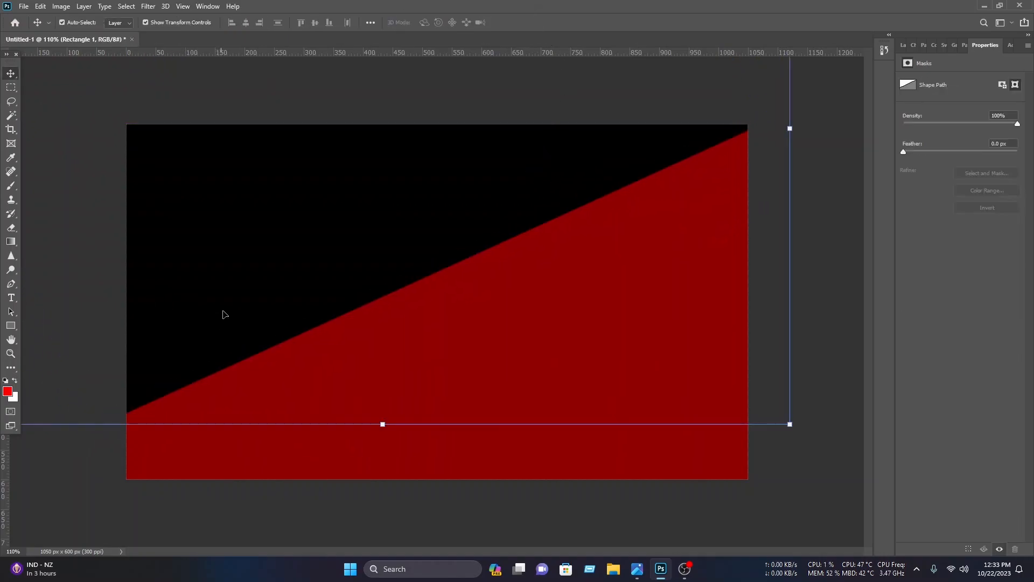
{"action": "left_click_drag", "start_coordinate": [307, 291], "coordinate": [429, 372]}
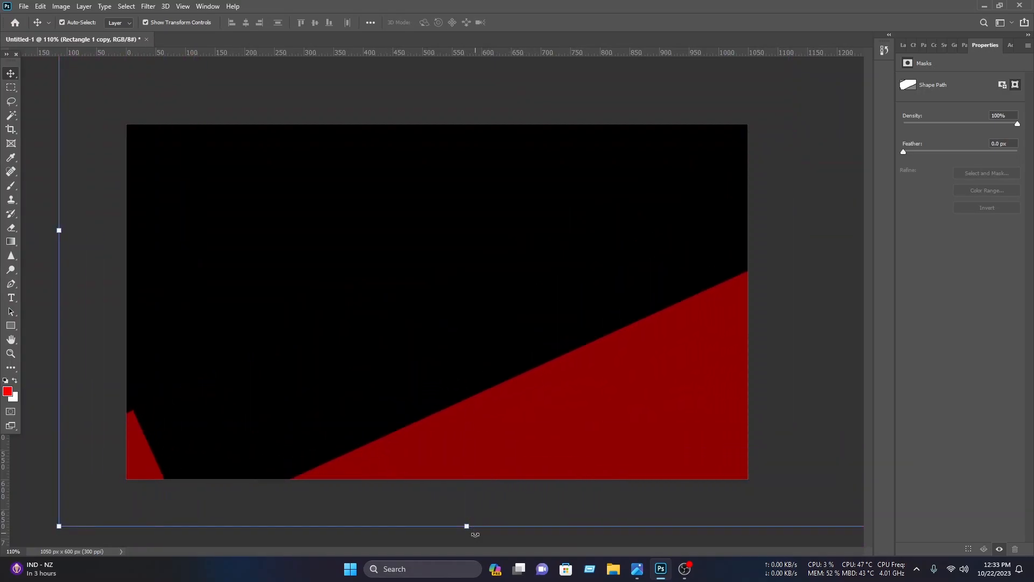
{"action": "left_click_drag", "start_coordinate": [472, 535], "coordinate": [199, 325]}
{"action": "left_click_drag", "start_coordinate": [443, 298], "coordinate": [224, 481]}
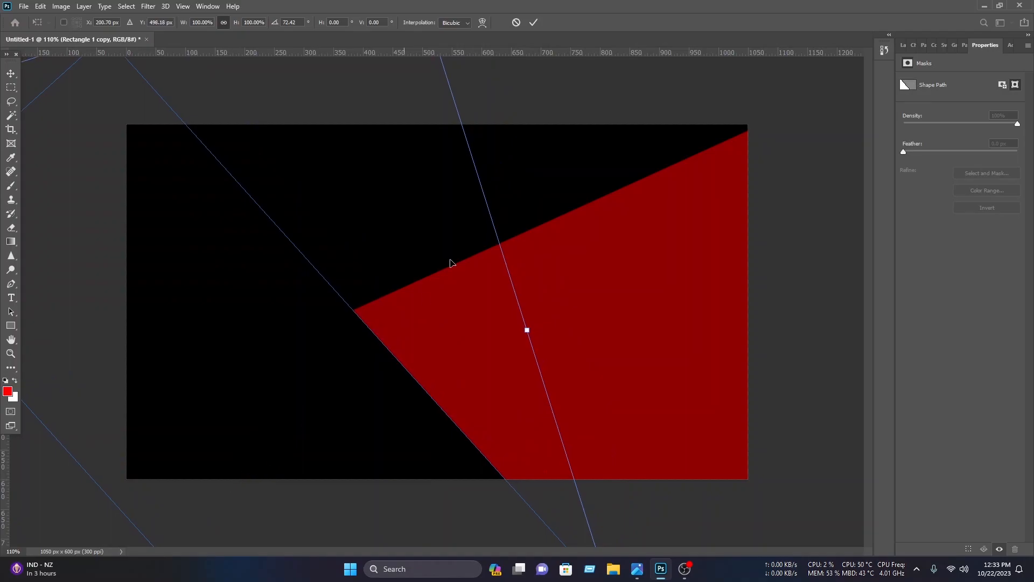
{"action": "left_click", "coordinate": [533, 23]}
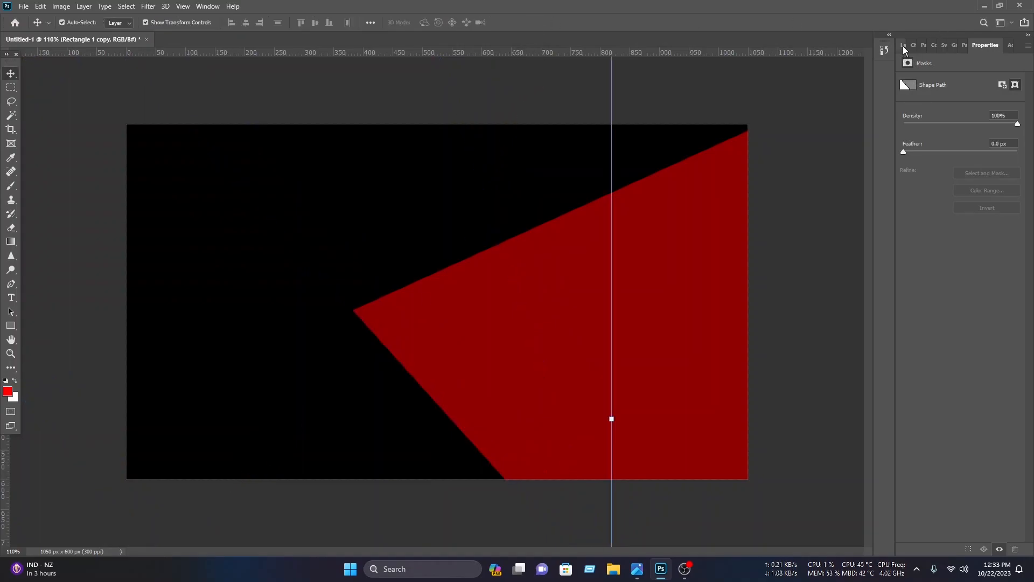
Recolor the Rectangle 1 copy layer dark grey and place it below Rectangle 1 in the layer order.
{"action": "left_click", "coordinate": [903, 45]}
{"action": "double_click", "coordinate": [919, 111]}
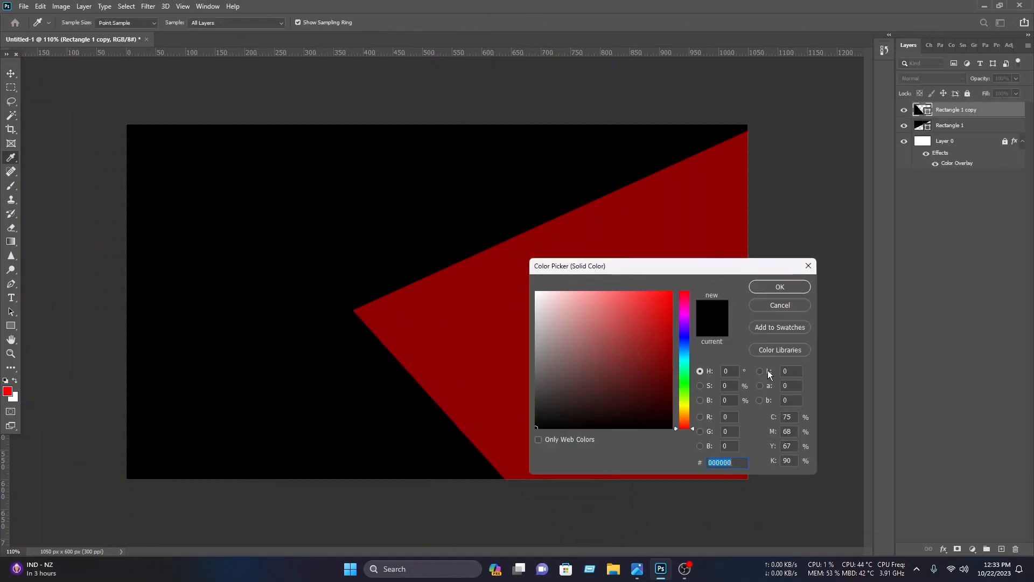
{"action": "type", "text": "282828"}
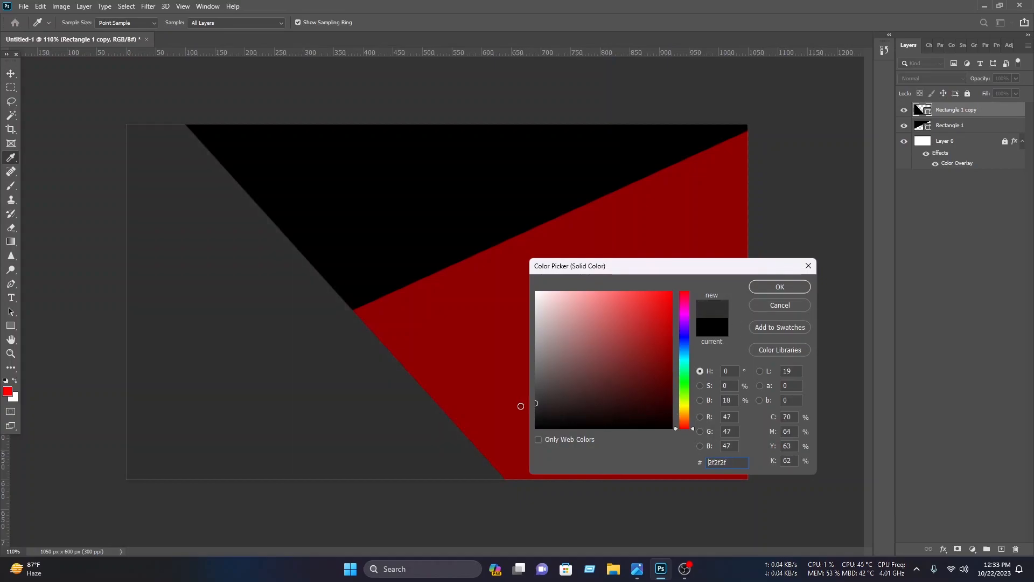
{"action": "left_click", "coordinate": [780, 286]}
{"action": "left_click_drag", "start_coordinate": [973, 111], "coordinate": [973, 134]}
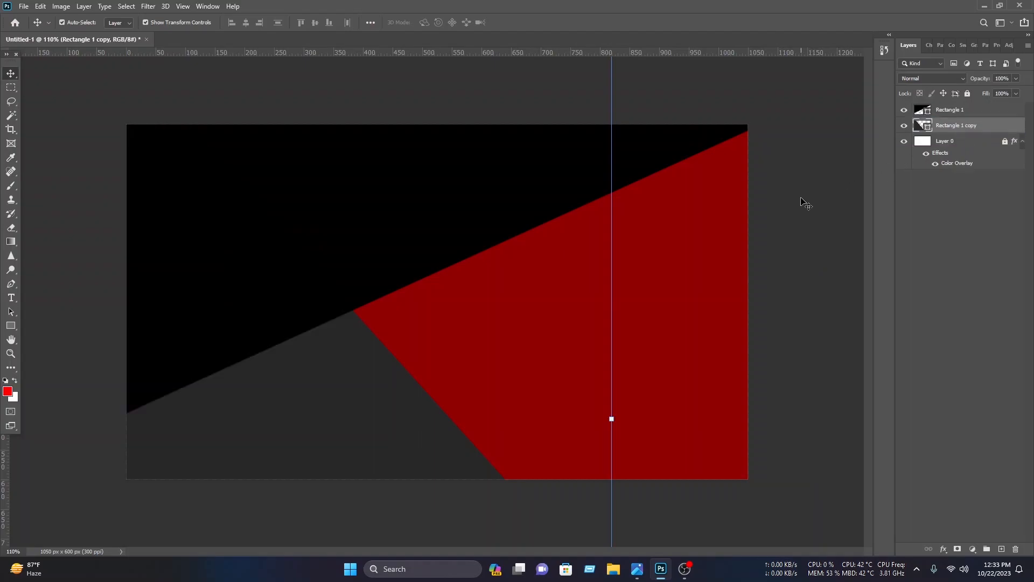
Draw a closed five-point dark grey Pen shape, about 655 × 407 px, over the canvas's lower-right area, leaving a red band around it.
{"action": "key", "text": "p"}
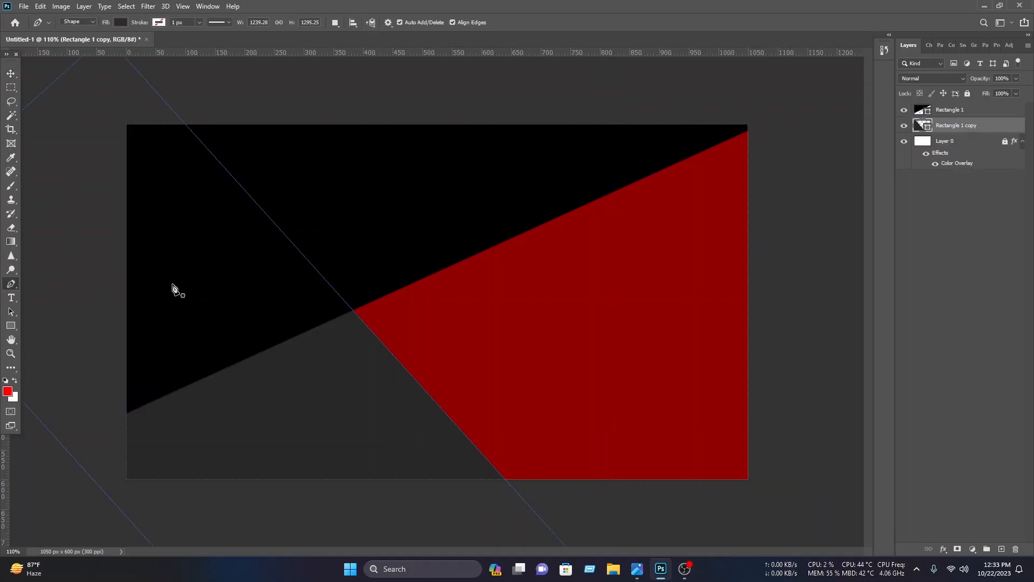
{"action": "left_click", "coordinate": [777, 288]}
{"action": "left_click", "coordinate": [484, 284]}
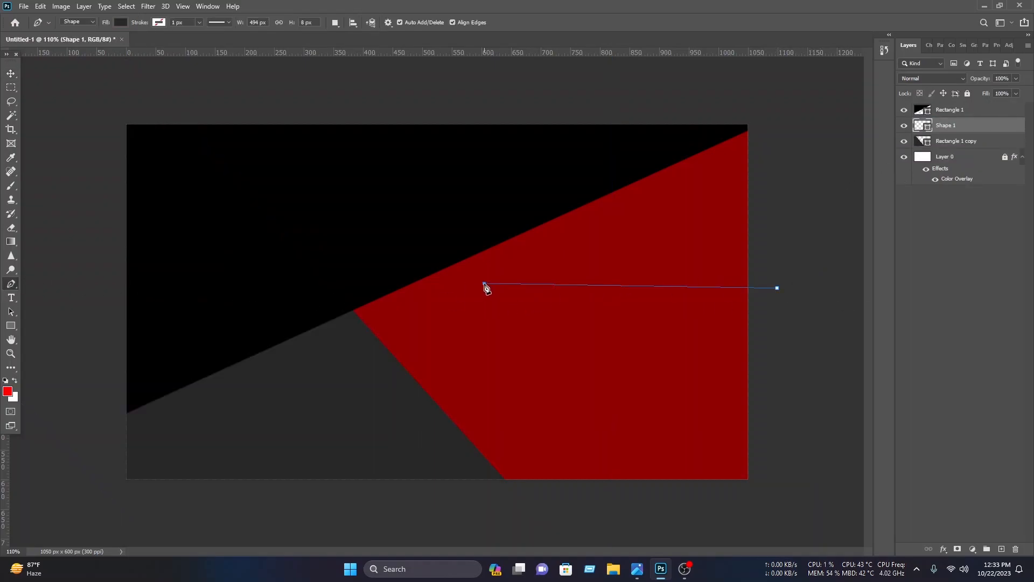
{"action": "left_click", "coordinate": [429, 359]}
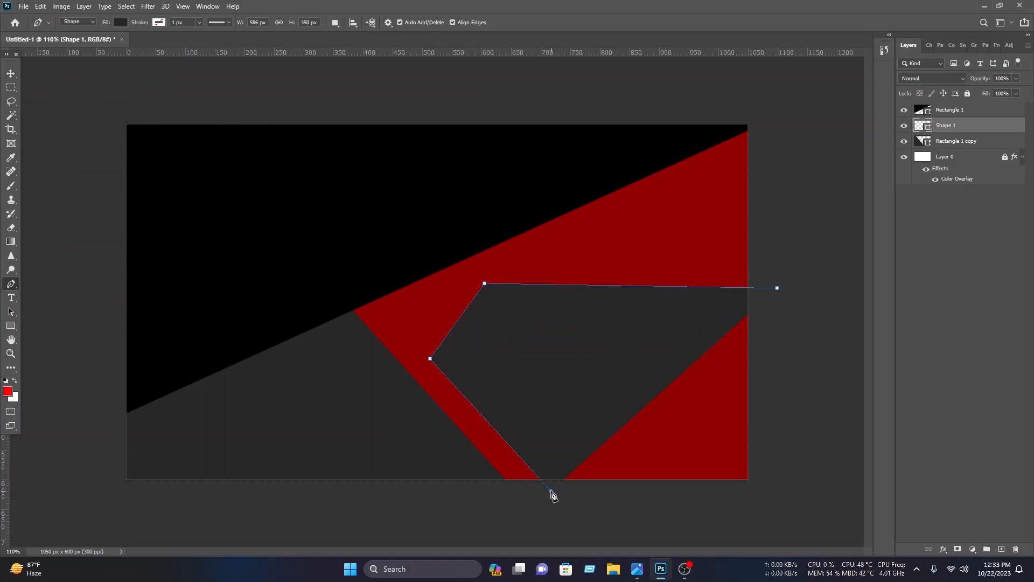
{"action": "left_click", "coordinate": [818, 524]}
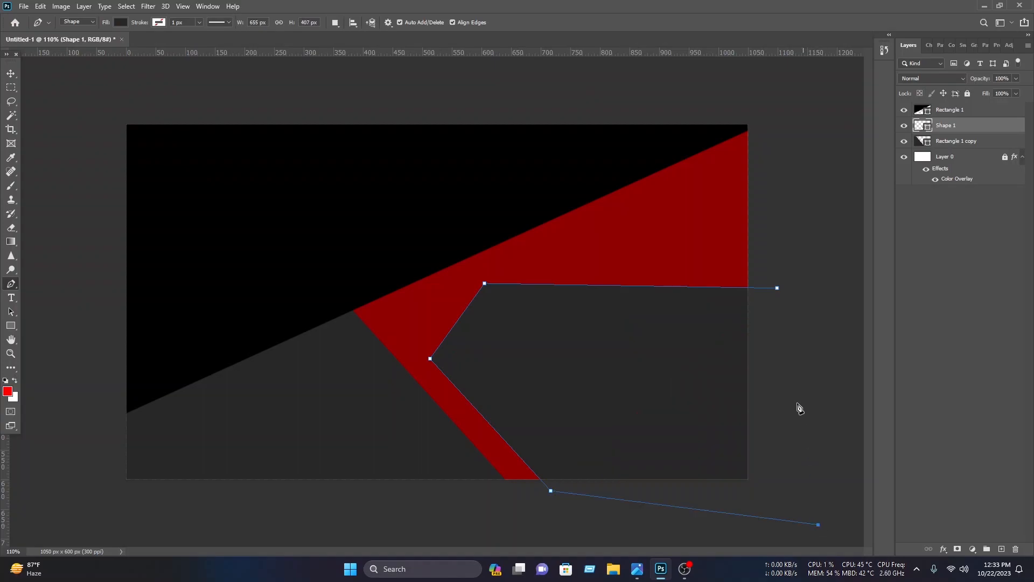
{"action": "left_click", "coordinate": [777, 288]}
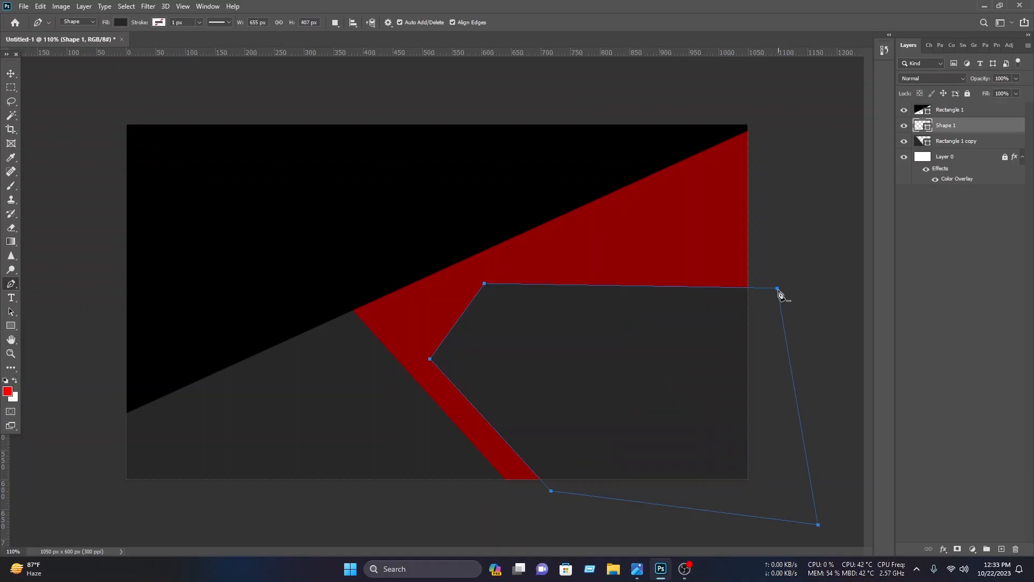
{"action": "left_click", "coordinate": [11, 74]}
{"action": "left_click", "coordinate": [791, 224]}
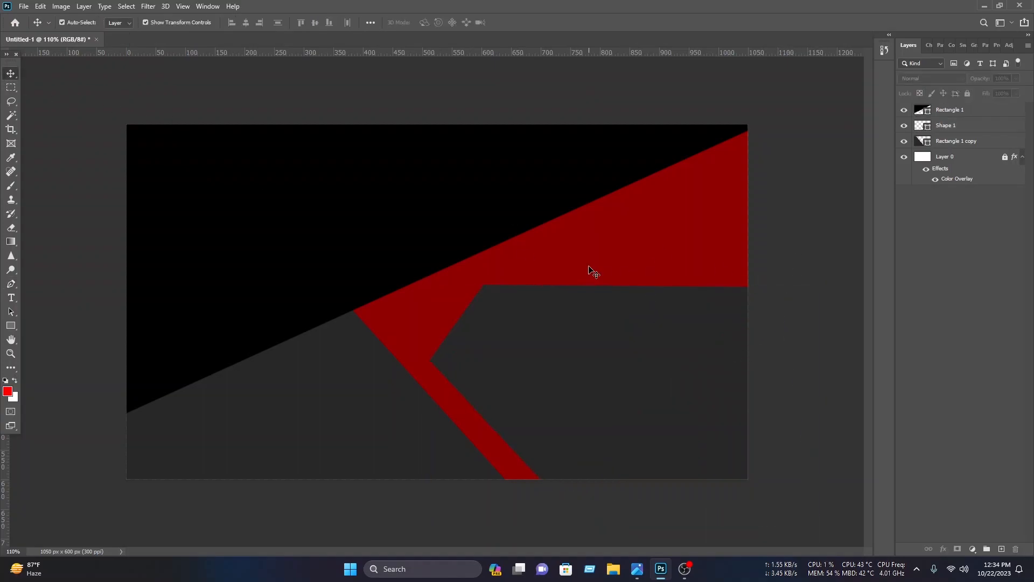
Add a Gradient Overlay effect to the black Rectangle 1 layer.
{"action": "left_click", "coordinate": [506, 191]}
{"action": "right_click", "coordinate": [997, 111]}
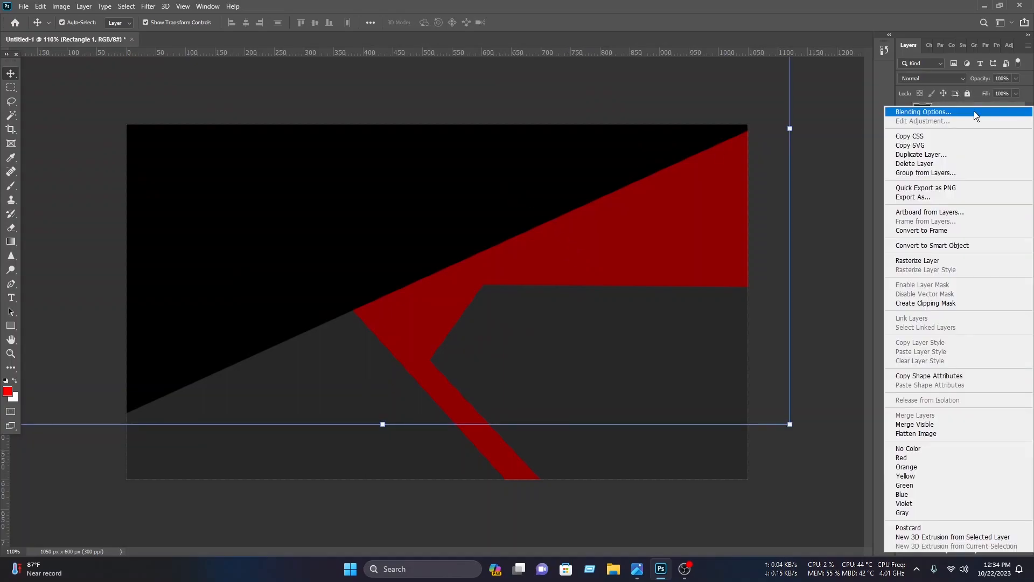
{"action": "left_click", "coordinate": [972, 111]}
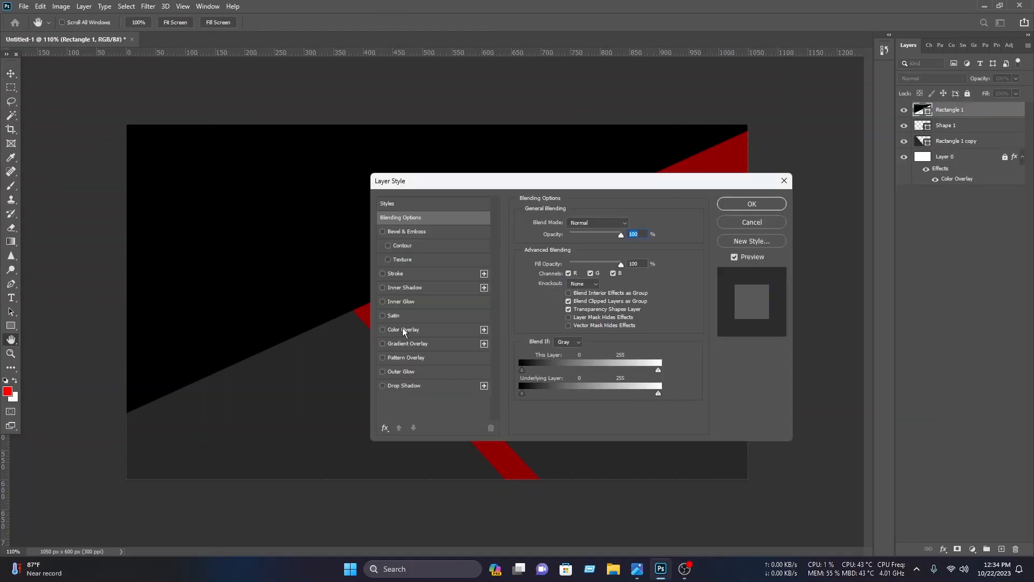
{"action": "left_click", "coordinate": [416, 347]}
{"action": "left_click_drag", "start_coordinate": [535, 183], "coordinate": [593, 192]}
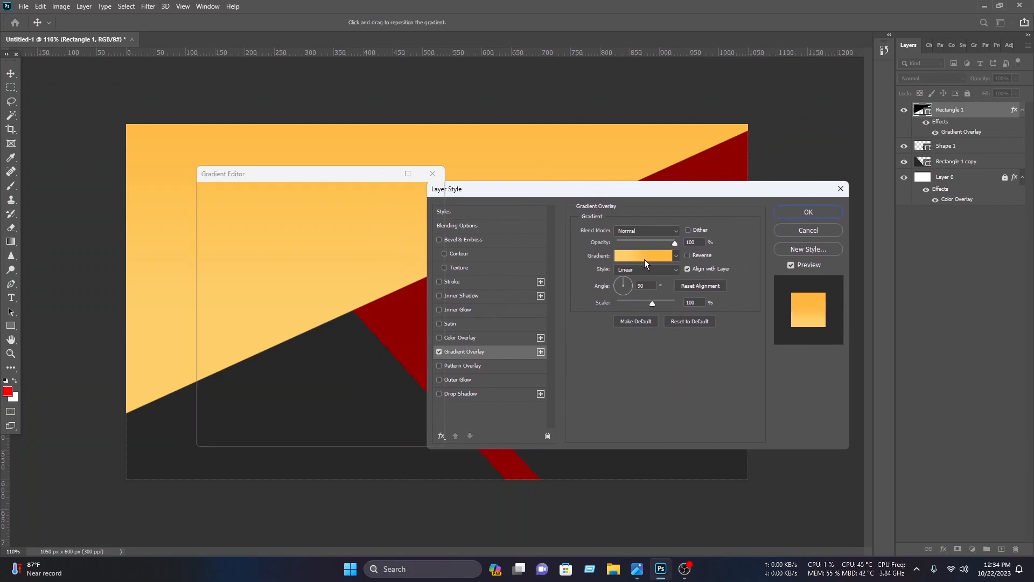
Set the gradient's first color stop to light red #ff6b6b.
{"action": "left_click", "coordinate": [644, 258]}
{"action": "left_click", "coordinate": [246, 374]}
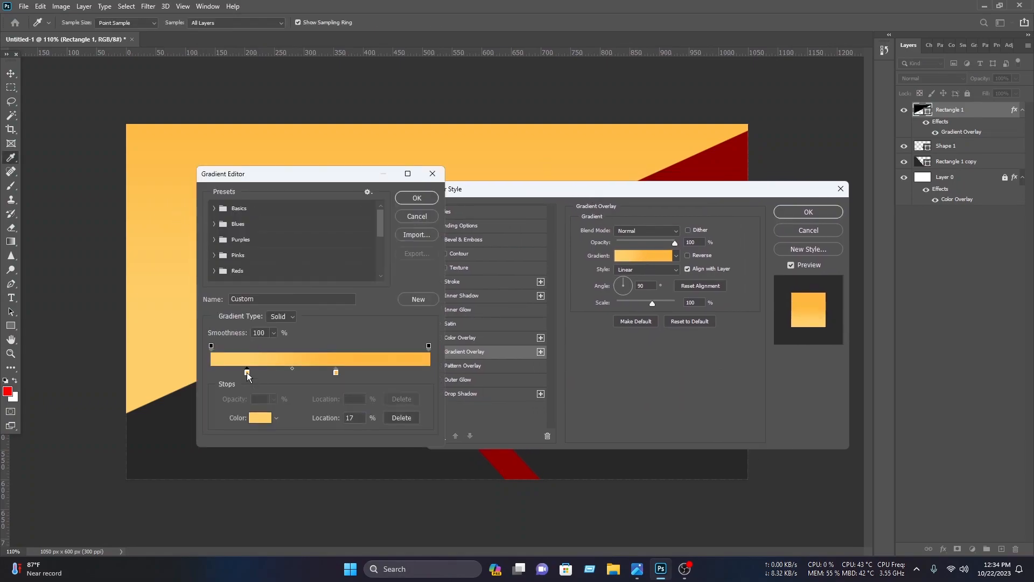
{"action": "left_click", "coordinate": [252, 418]}
{"action": "left_click_drag", "start_coordinate": [683, 325], "coordinate": [700, 274]}
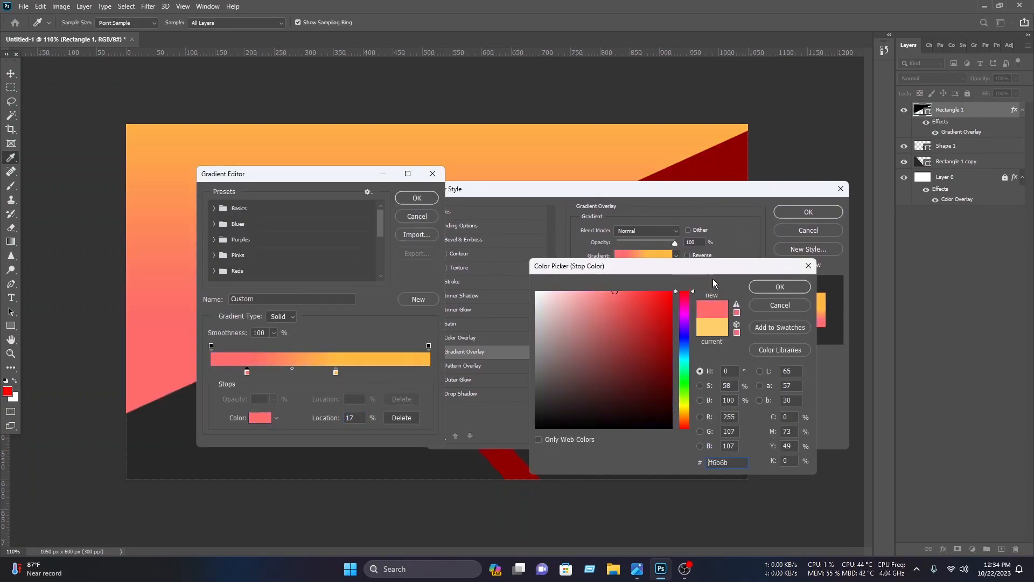
{"action": "left_click", "coordinate": [787, 289]}
{"action": "left_click", "coordinate": [416, 198]}
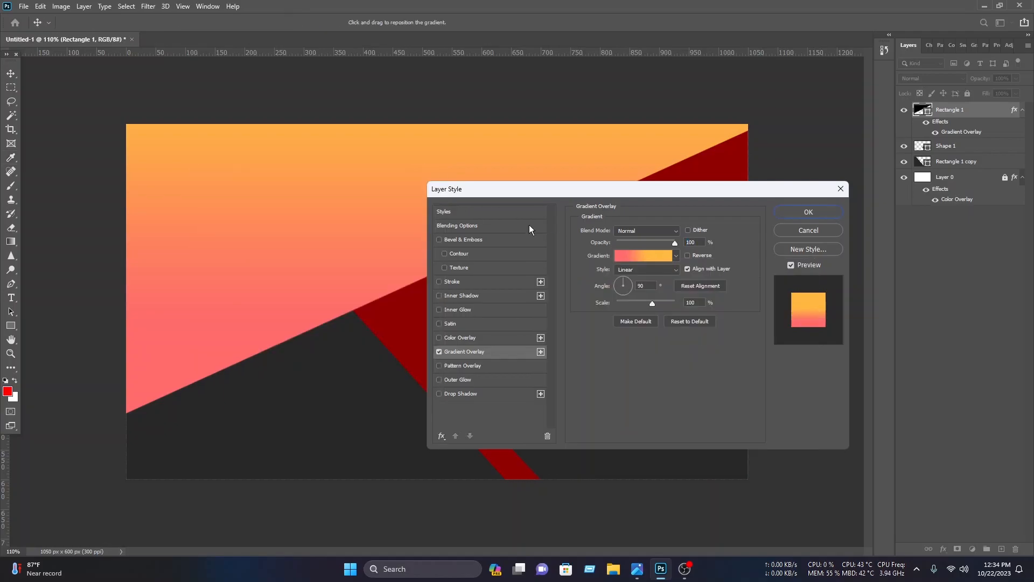
Set the gradient's second color stop to pure red #ff0000.
{"action": "left_click", "coordinate": [664, 252]}
{"action": "left_click", "coordinate": [336, 373]}
{"action": "left_click", "coordinate": [260, 417]}
{"action": "left_click_drag", "start_coordinate": [684, 412], "coordinate": [693, 278]}
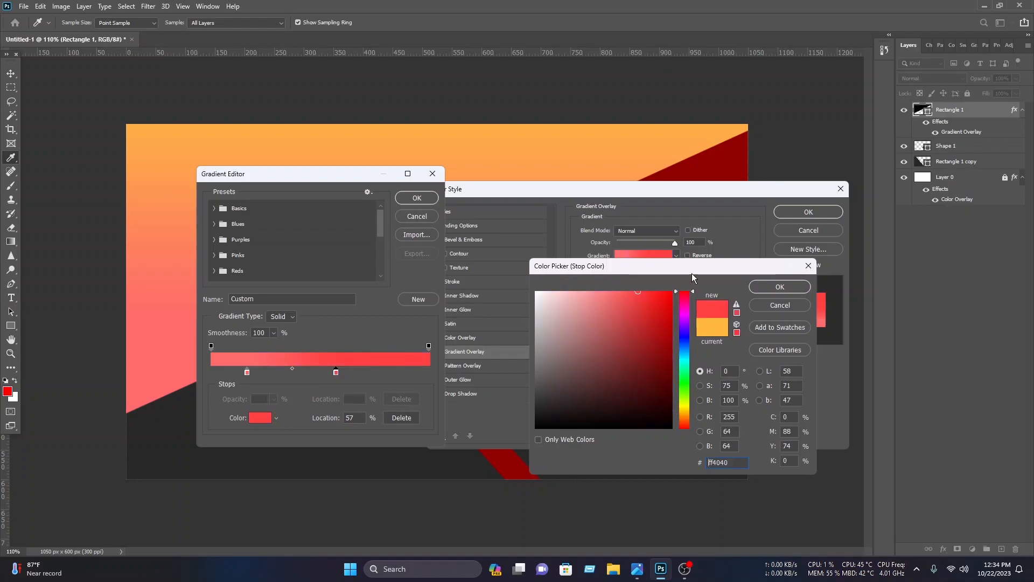
{"action": "left_click", "coordinate": [672, 292]}
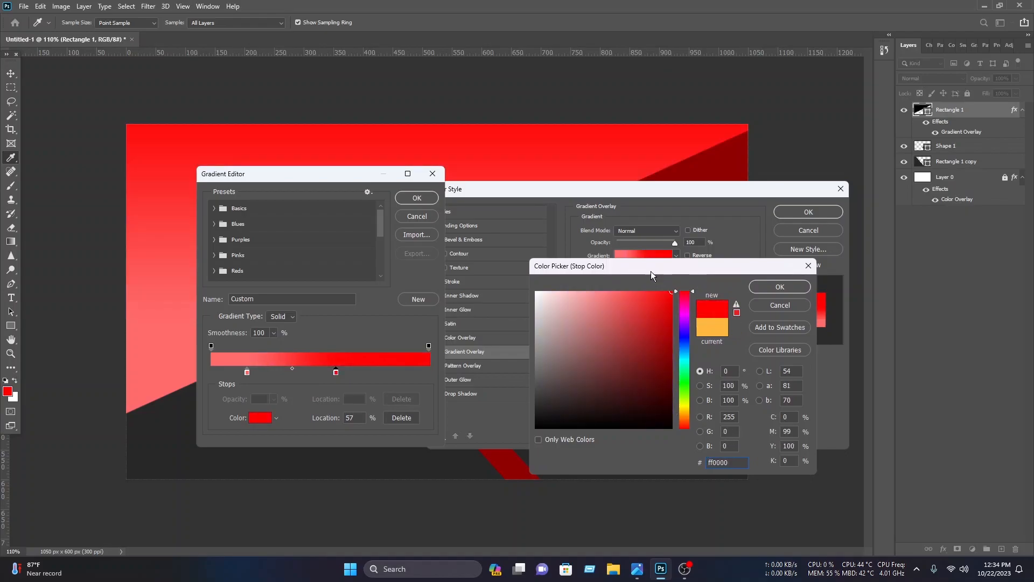
{"action": "left_click", "coordinate": [779, 287]}
{"action": "left_click_drag", "start_coordinate": [351, 178], "coordinate": [575, 174]}
{"action": "left_click", "coordinate": [647, 193]}
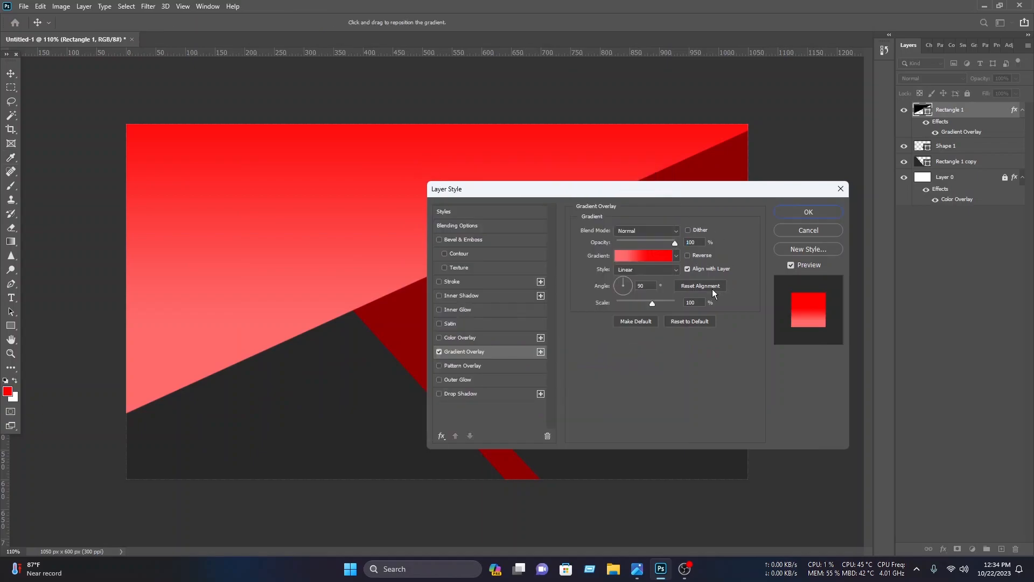
Set the gradient overlay's angle to 26° and move its red color stop to 88%.
{"action": "left_click", "coordinate": [633, 283]}
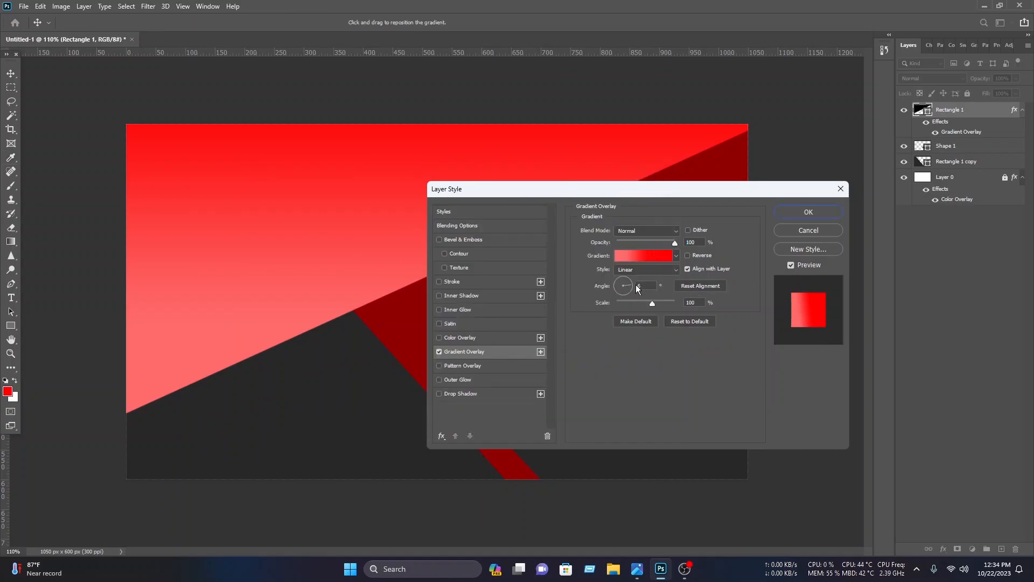
{"action": "left_click", "coordinate": [636, 280]}
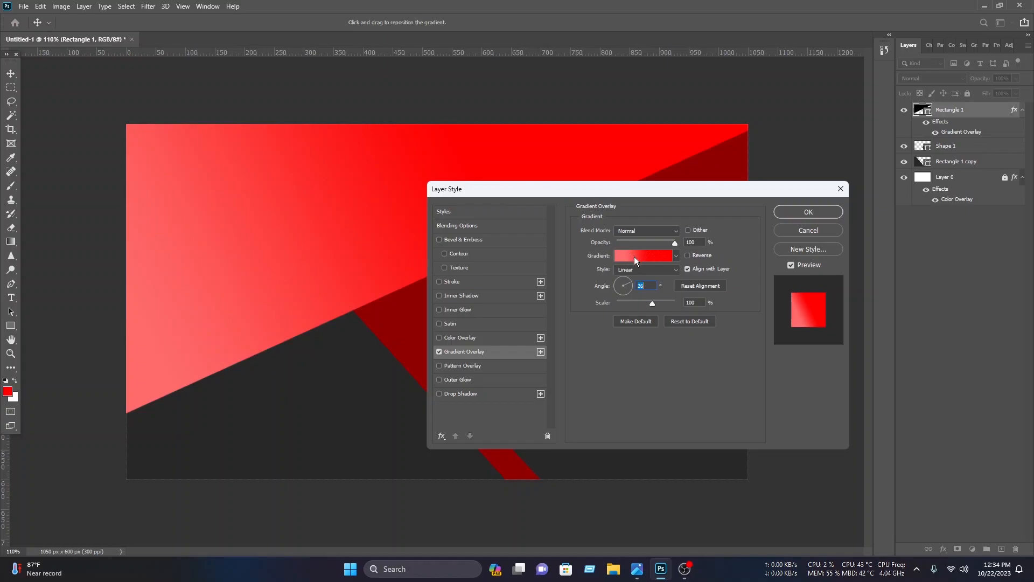
{"action": "left_click", "coordinate": [634, 257]}
{"action": "left_click_drag", "start_coordinate": [566, 367], "coordinate": [632, 366]}
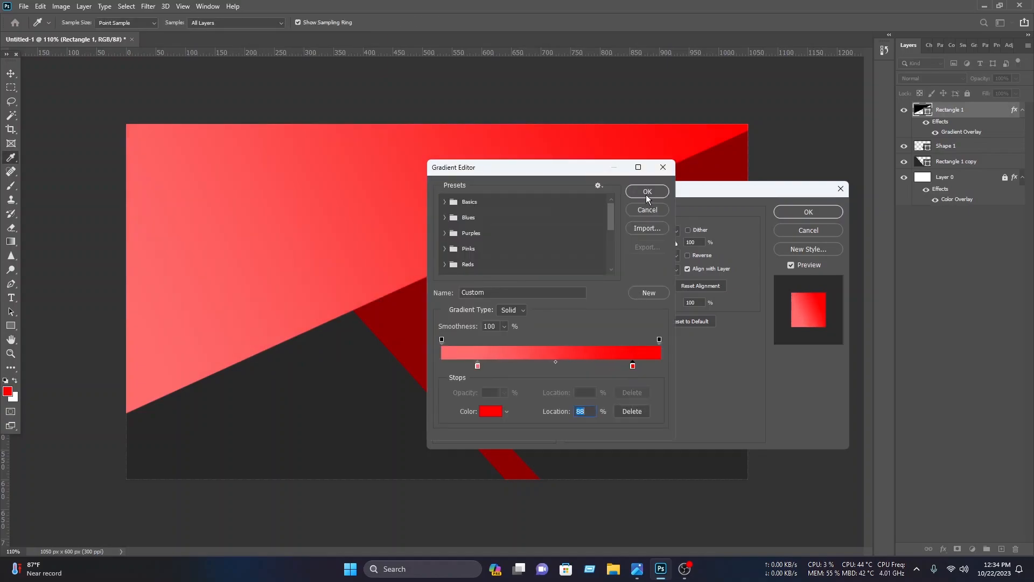
Move the gradient's light red color stop to 0% and apply the Gradient Overlay to Rectangle 1.
{"action": "left_click_drag", "start_coordinate": [476, 367], "coordinate": [436, 370]}
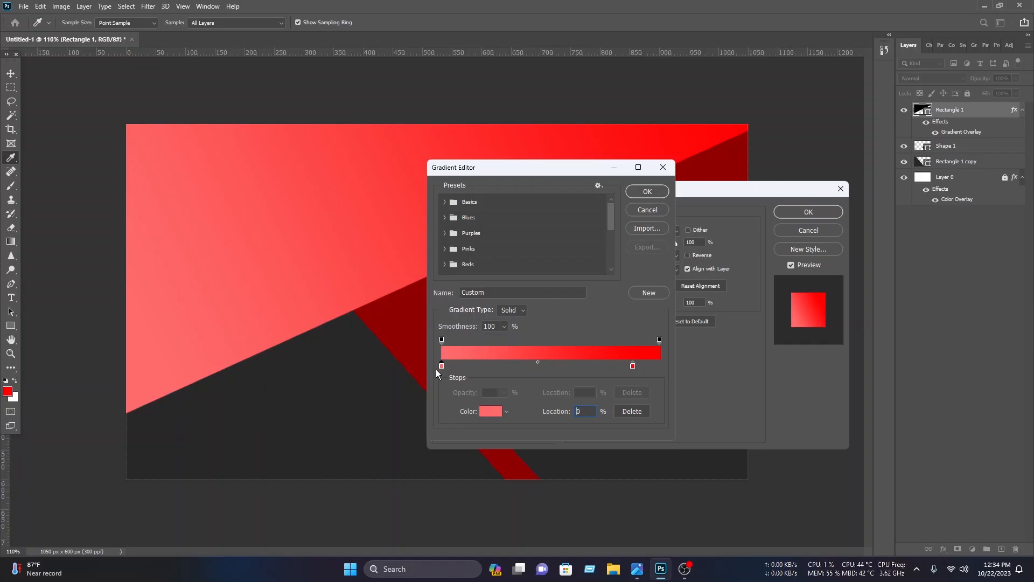
{"action": "left_click", "coordinate": [638, 191]}
{"action": "left_click", "coordinate": [803, 211]}
{"action": "key", "text": "v"}
Add a Gradient Overlay effect with a reversed gradient to the Rectangle 1 copy layer.
{"action": "left_click", "coordinate": [834, 210]}
{"action": "right_click", "coordinate": [944, 165]}
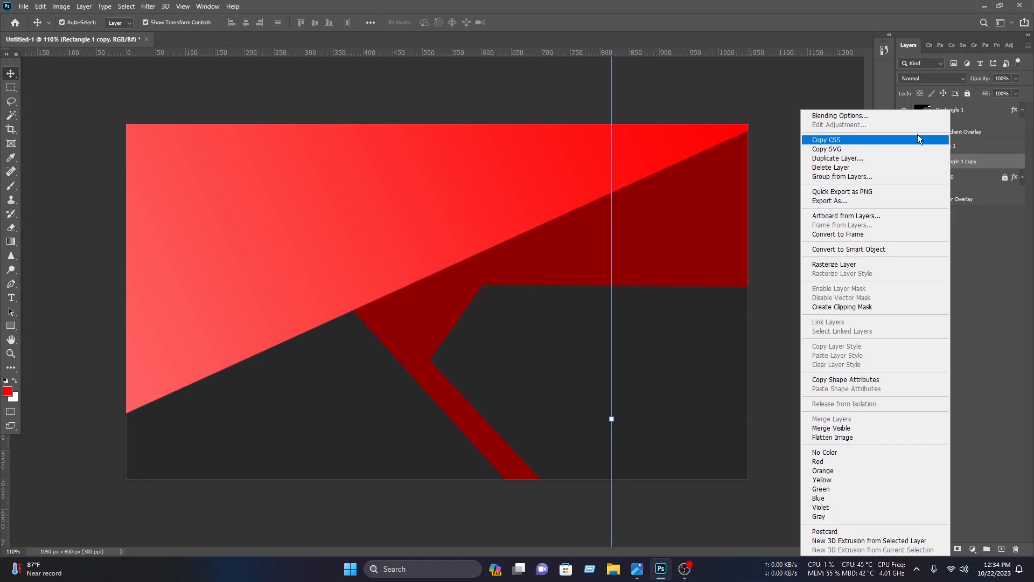
{"action": "left_click", "coordinate": [881, 117]}
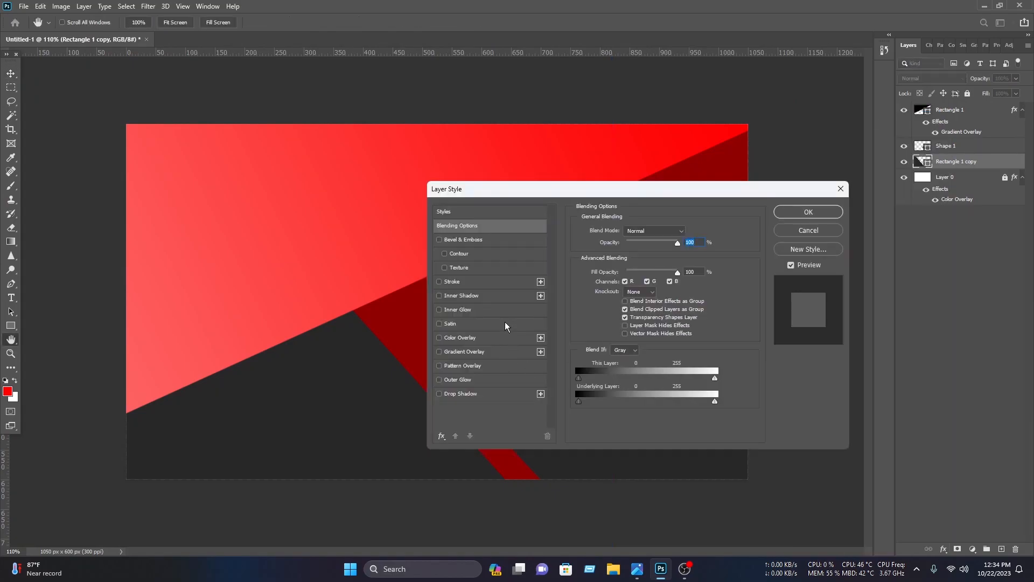
{"action": "left_click", "coordinate": [500, 352]}
{"action": "left_click", "coordinate": [707, 253]}
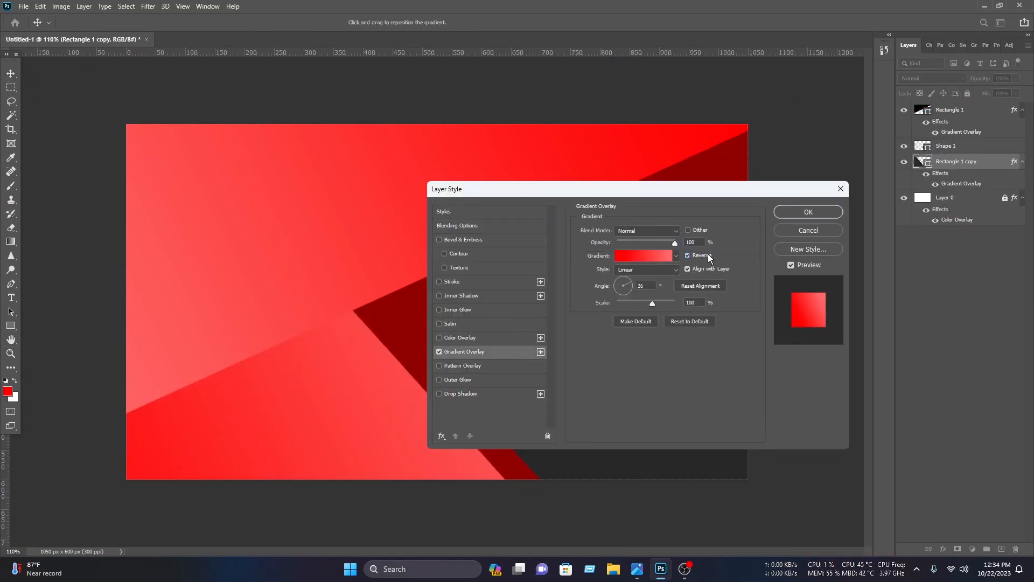
Change the gradient's pure red color stop to dark red #750000 and apply the overlay to Rectangle 1 copy.
{"action": "left_click", "coordinate": [627, 253]}
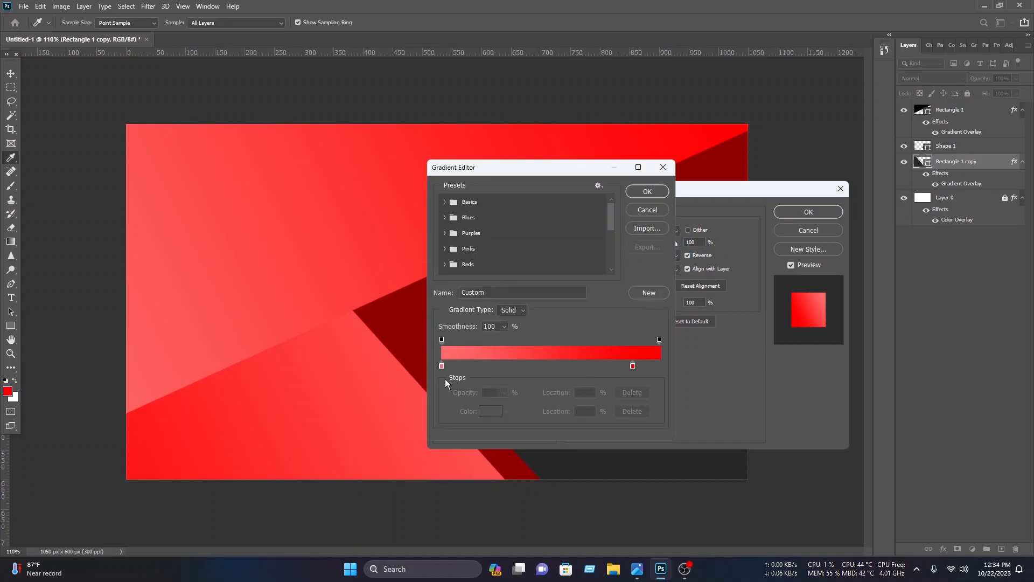
{"action": "left_click", "coordinate": [634, 367]}
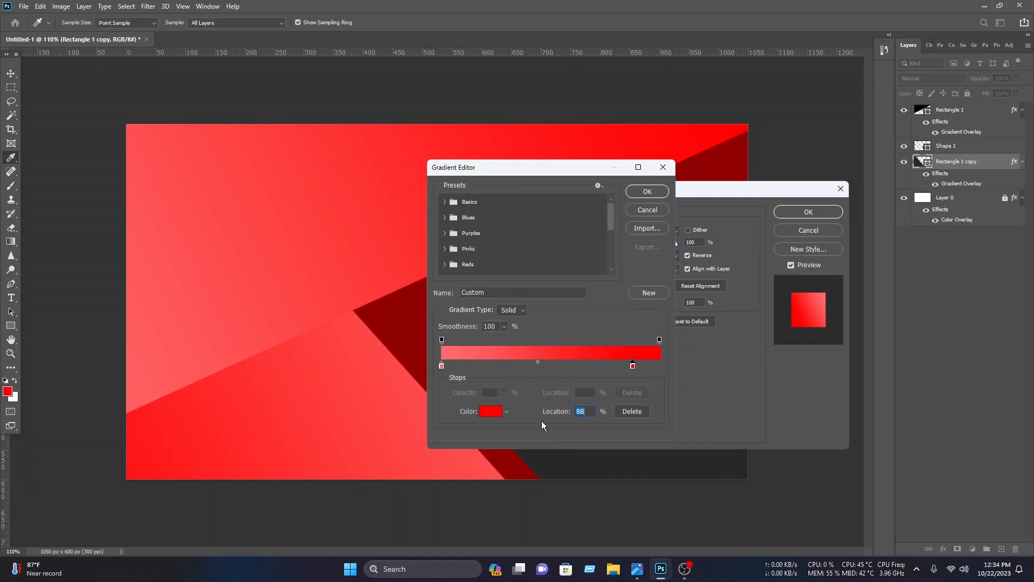
{"action": "left_click", "coordinate": [490, 411]}
{"action": "left_click_drag", "start_coordinate": [631, 340], "coordinate": [684, 365]}
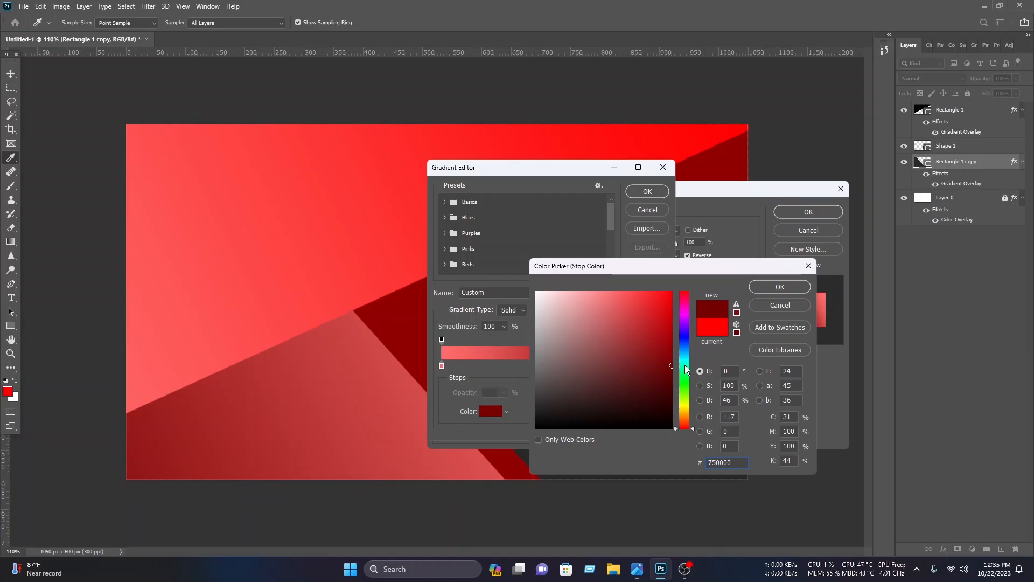
{"action": "left_click", "coordinate": [800, 290]}
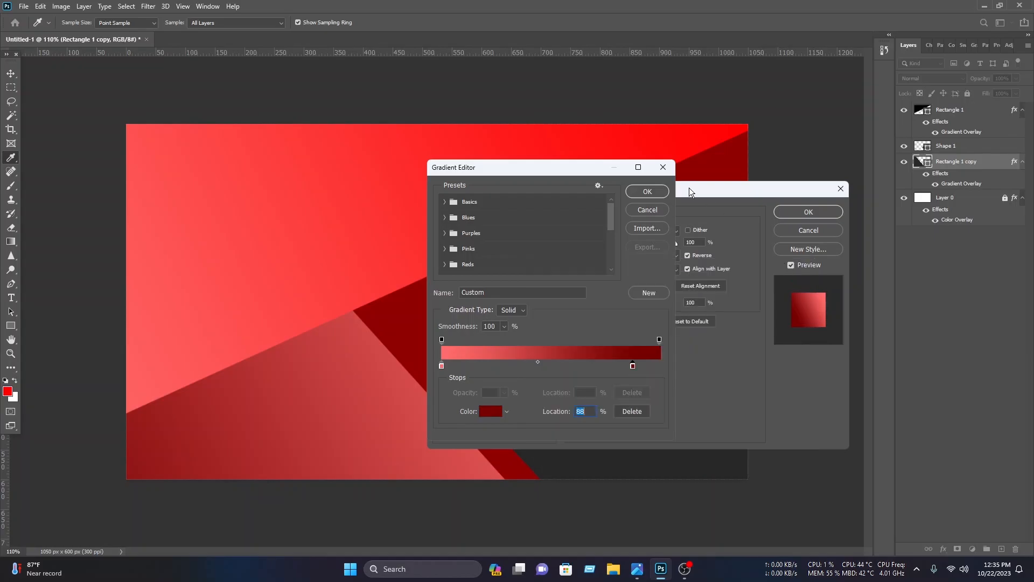
{"action": "left_click", "coordinate": [647, 191]}
{"action": "left_click", "coordinate": [808, 212]}
{"action": "key", "text": "v"}
Add a Drop Shadow to the Rectangle 1 layer with 100% opacity, 0 px distance and 18 px size.
{"action": "left_click", "coordinate": [402, 160]}
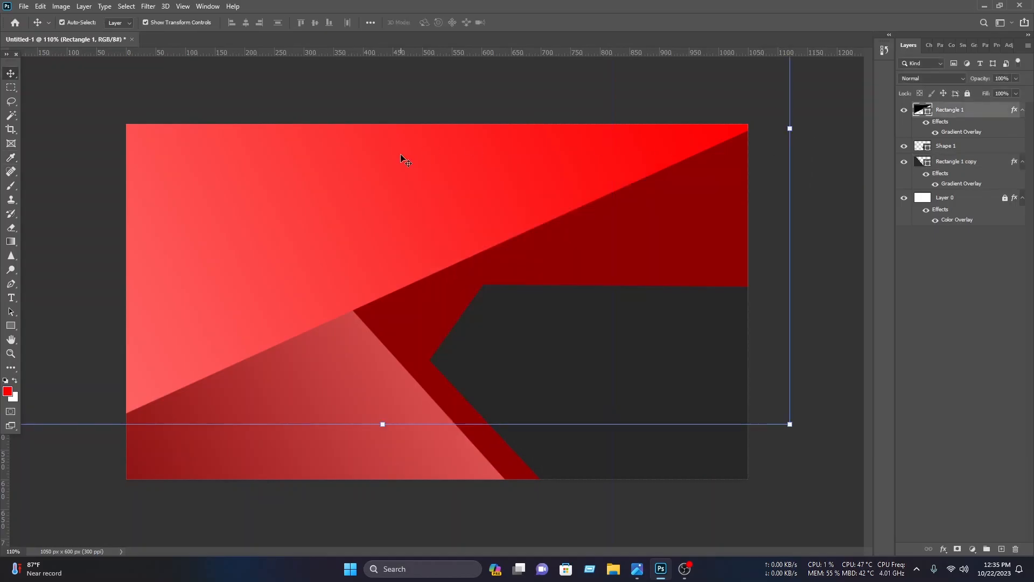
{"action": "right_click", "coordinate": [961, 111]}
{"action": "left_click", "coordinate": [874, 115]}
{"action": "left_click", "coordinate": [438, 393]}
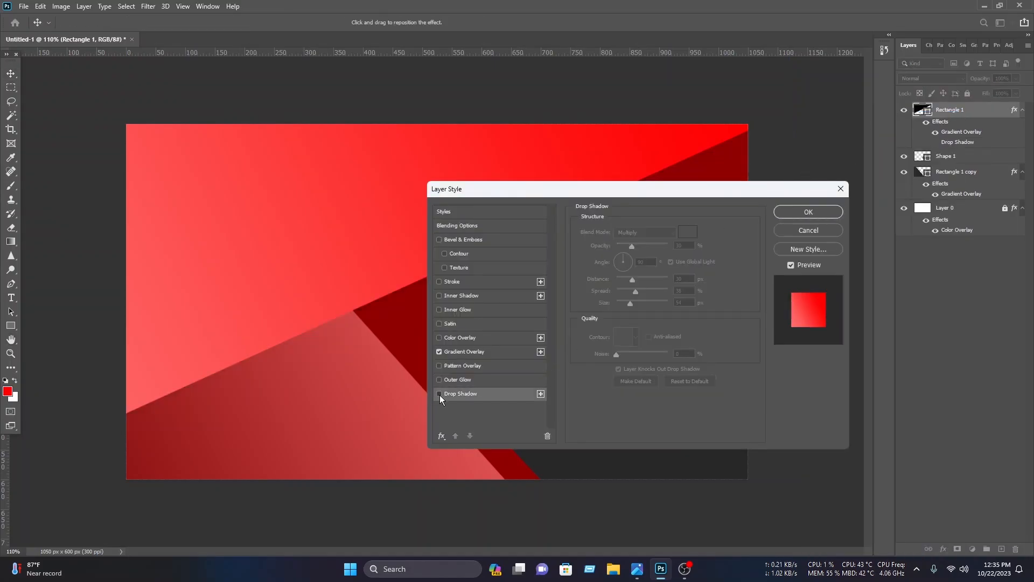
{"action": "left_click_drag", "start_coordinate": [633, 247], "coordinate": [670, 249]}
{"action": "left_click_drag", "start_coordinate": [632, 279], "coordinate": [609, 284]}
{"action": "left_click_drag", "start_coordinate": [630, 304], "coordinate": [624, 314]}
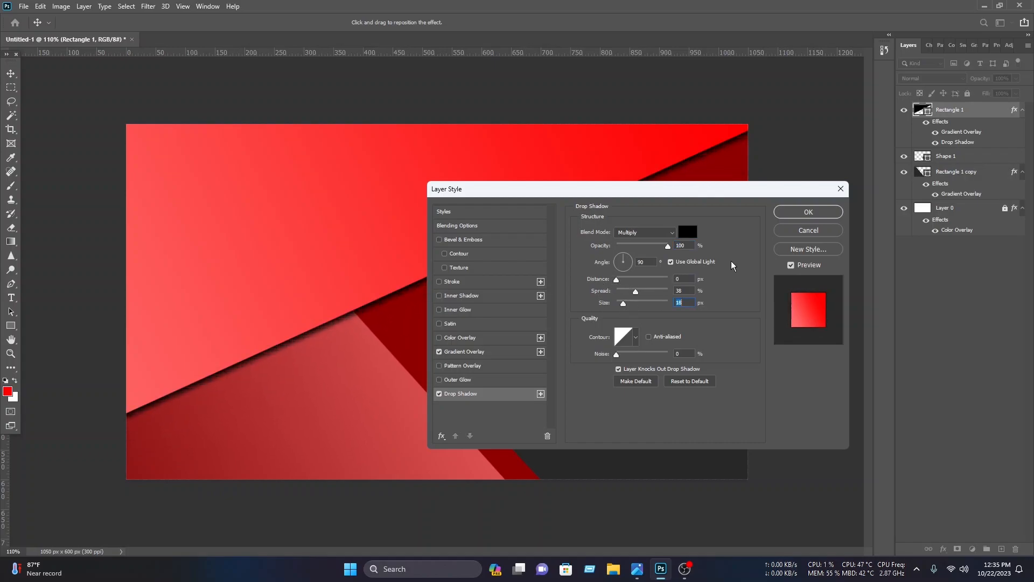
{"action": "left_click", "coordinate": [808, 212]}
Add a Drop Shadow to Rectangle 1 copy with 100% opacity, 11 px distance, 43% spread and 27 px size.
{"action": "left_click", "coordinate": [816, 162]}
{"action": "left_click", "coordinate": [342, 427]}
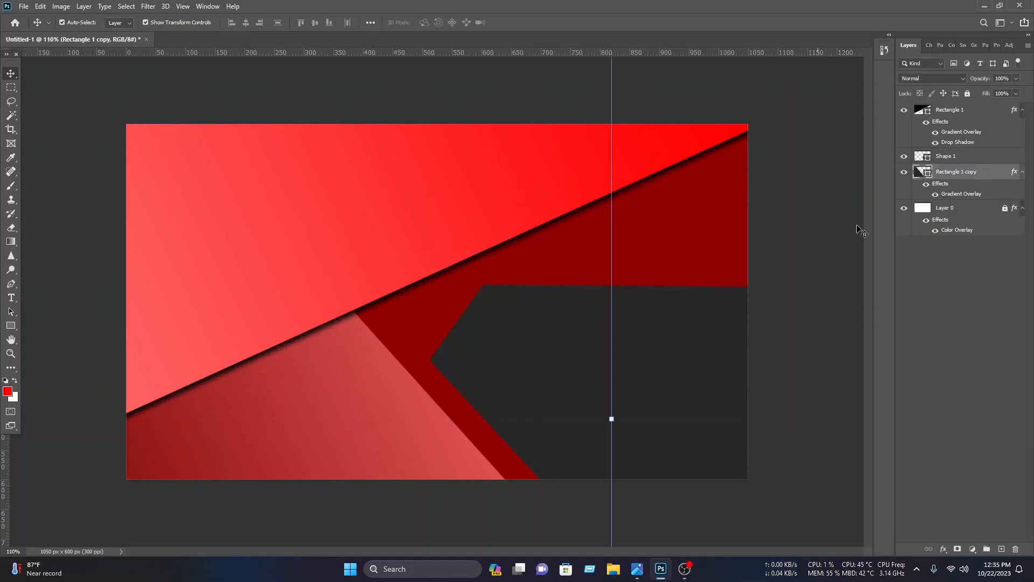
{"action": "right_click", "coordinate": [957, 172]}
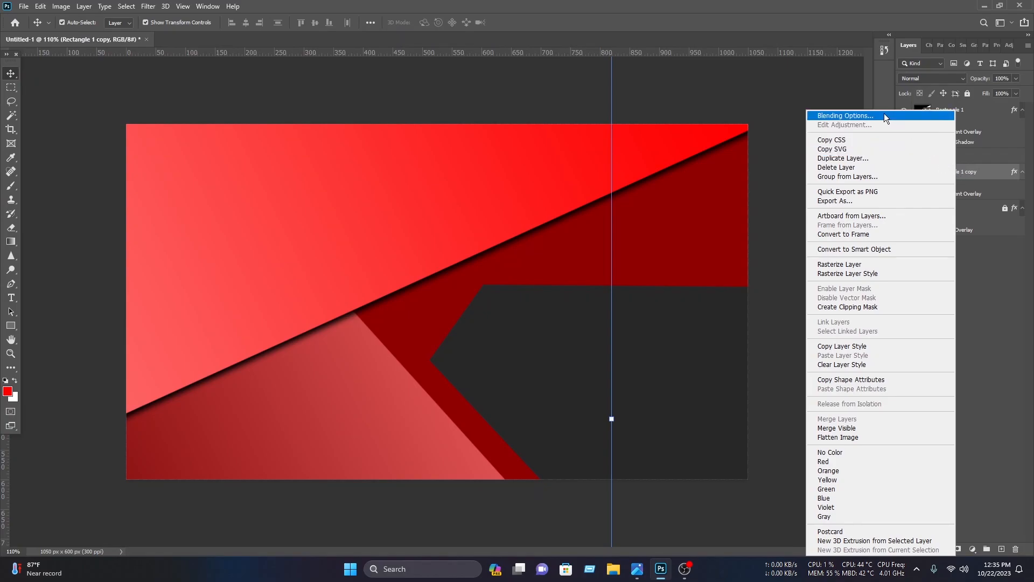
{"action": "left_click", "coordinate": [884, 113]}
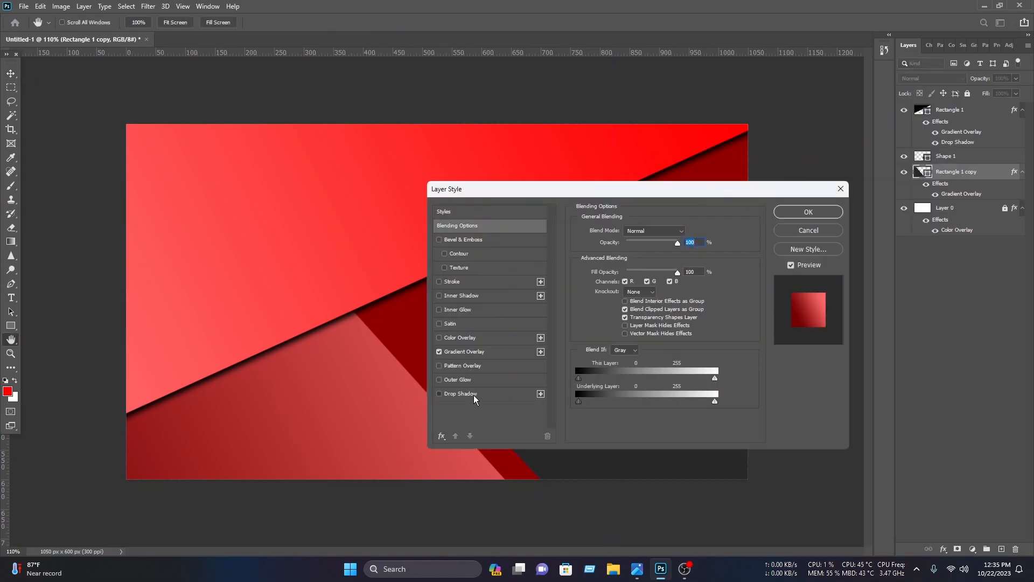
{"action": "left_click", "coordinate": [461, 393]}
{"action": "left_click_drag", "start_coordinate": [632, 246], "coordinate": [669, 248]}
{"action": "mouse_move", "coordinate": [632, 280]}
{"action": "left_mouse_down"}
{"action": "mouse_move", "coordinate": [614, 287]}
{"action": "mouse_move", "coordinate": [638, 292]}
{"action": "left_mouse_up"}
{"action": "left_click_drag", "start_coordinate": [630, 303], "coordinate": [626, 303]}
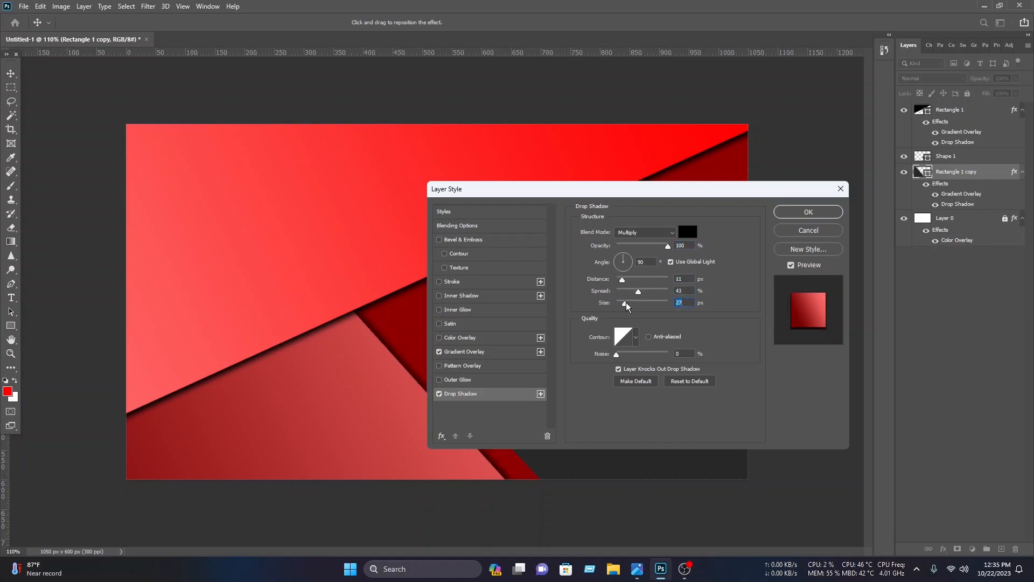
{"action": "left_click", "coordinate": [796, 213]}
{"action": "left_click", "coordinate": [796, 214]}
Draw a narrow upright red rectangle about 47 × 392 px and move it onto the dark grey shape near its lower edge.
{"action": "left_click", "coordinate": [10, 325]}
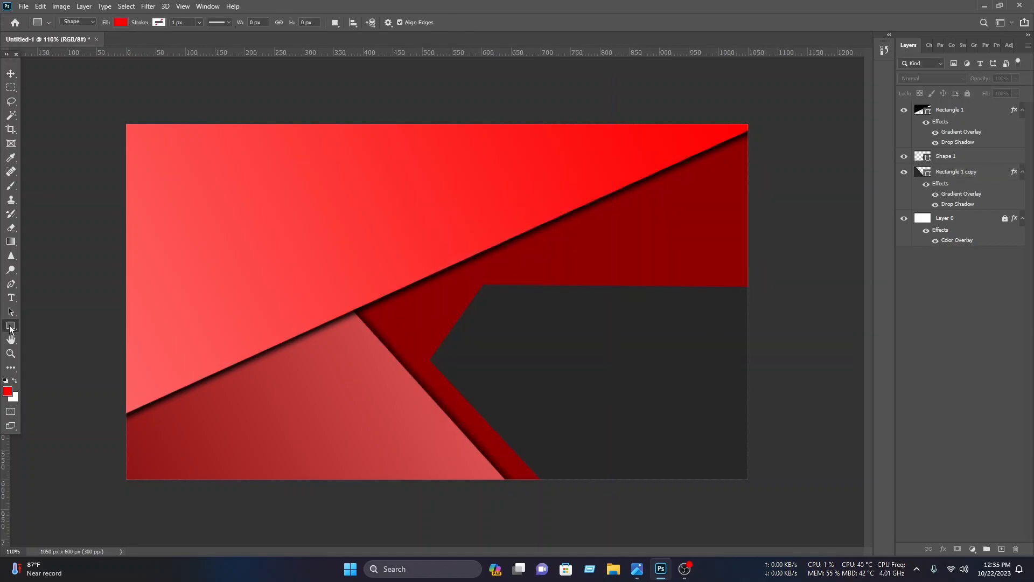
{"action": "left_click_drag", "start_coordinate": [407, 161], "coordinate": [435, 394]}
{"action": "key", "text": "v"}
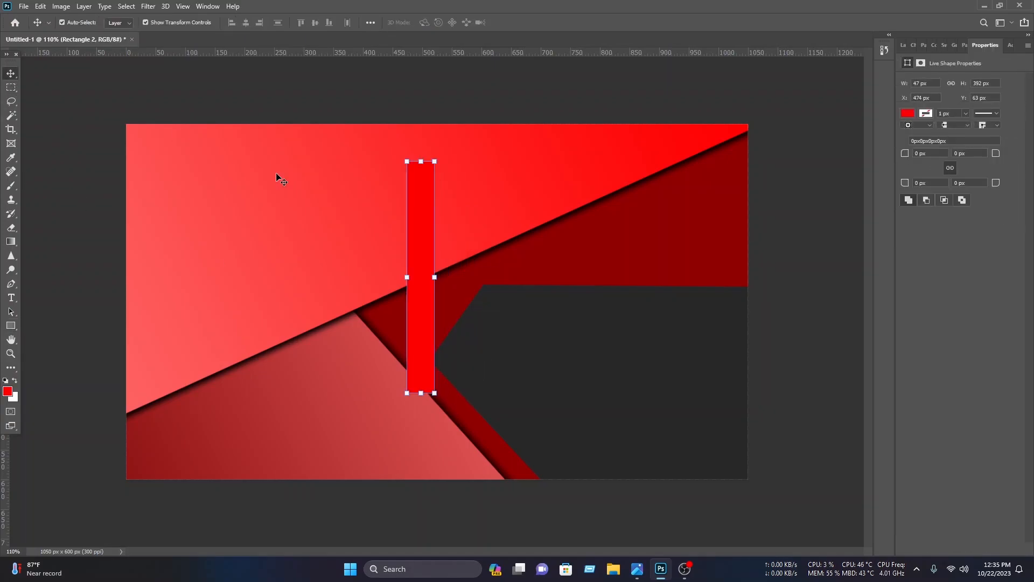
{"action": "left_click_drag", "start_coordinate": [434, 231], "coordinate": [549, 404]}
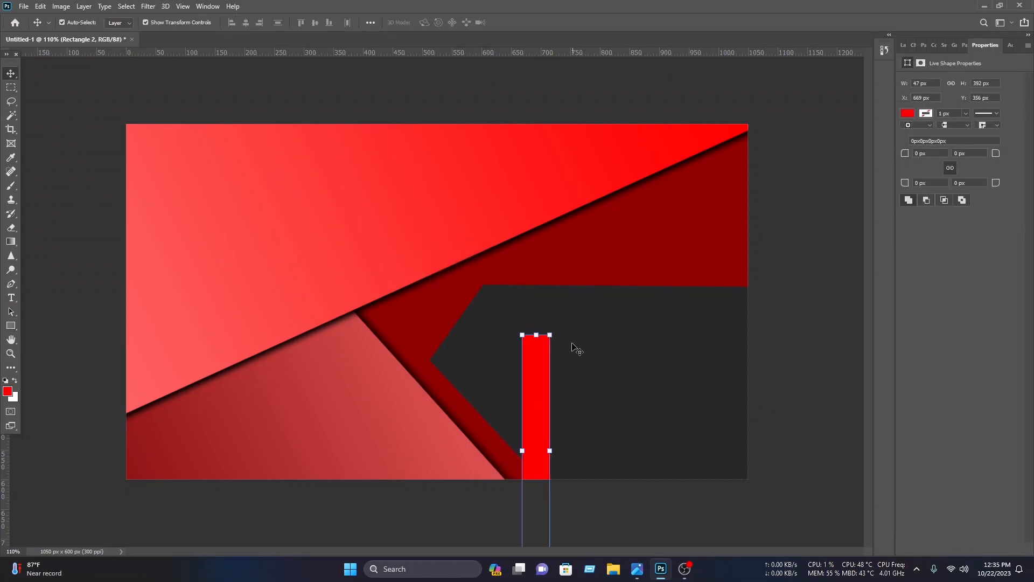
Rotate the red rectangle to about -43.8° and place it alongside the dark grey shape's lower diagonal edge.
{"action": "left_click_drag", "start_coordinate": [557, 325], "coordinate": [468, 318]}
{"action": "left_click_drag", "start_coordinate": [548, 406], "coordinate": [547, 406]}
{"action": "left_click_drag", "start_coordinate": [519, 421], "coordinate": [517, 404]}
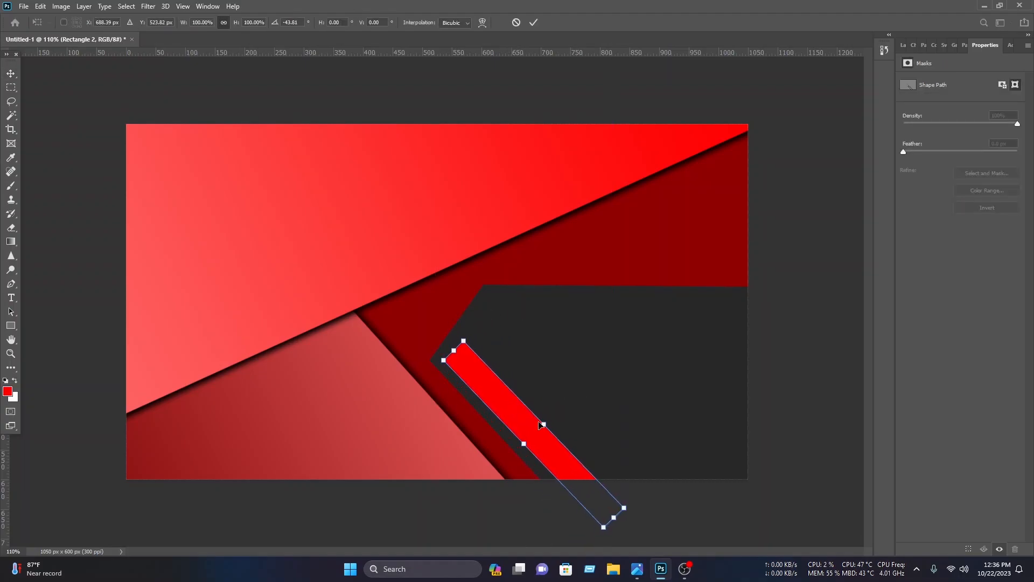
{"action": "key", "text": "Return"}
Transform the red diagonal strip to slightly narrow it and align it closer to the dark grey shape's diagonal edge.
{"action": "key", "text": "ctrl+t"}
{"action": "right_click", "coordinate": [474, 181]}
{"action": "left_click", "coordinate": [495, 229]}
{"action": "mouse_move", "coordinate": [533, 340]}
{"action": "left_mouse_down"}
{"action": "mouse_move", "coordinate": [554, 341]}
{"action": "mouse_move", "coordinate": [528, 338]}
{"action": "left_mouse_up"}
{"action": "left_click", "coordinate": [533, 23]}
{"action": "key", "text": "ctrl+t"}
{"action": "left_click_drag", "start_coordinate": [633, 335], "coordinate": [629, 327]}
{"action": "left_click_drag", "start_coordinate": [504, 399], "coordinate": [503, 394]}
{"action": "key", "text": "ctrl+z"}
{"action": "key", "text": "ctrl+z"}
{"action": "left_click", "coordinate": [533, 23]}
{"action": "left_click", "coordinate": [576, 450]}
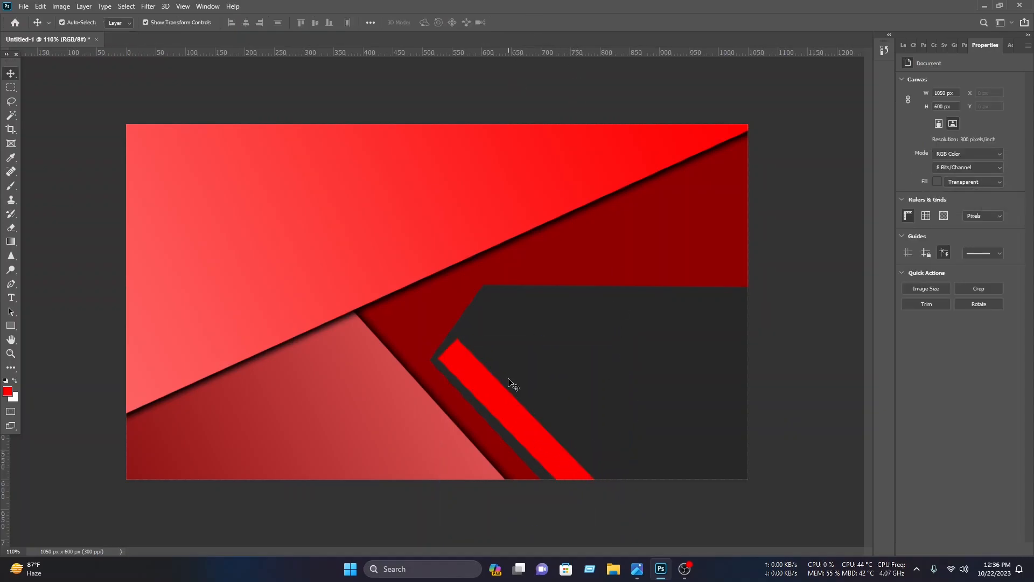
Draw a closed four-point red shape with the Pen tool, connecting the diagonal strip's upper end to the dark grey shape's top edge.
{"action": "left_click", "coordinate": [11, 288]}
{"action": "scroll", "coordinate": [581, 357], "scroll_direction": "up", "scroll_amount": 5}
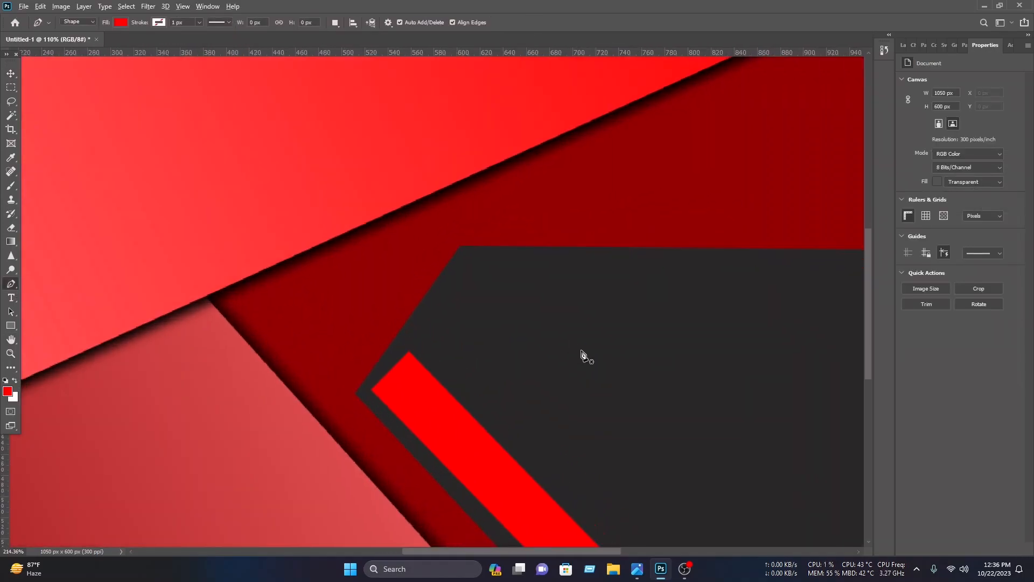
{"action": "left_click", "coordinate": [476, 246]}
{"action": "left_click", "coordinate": [409, 351]}
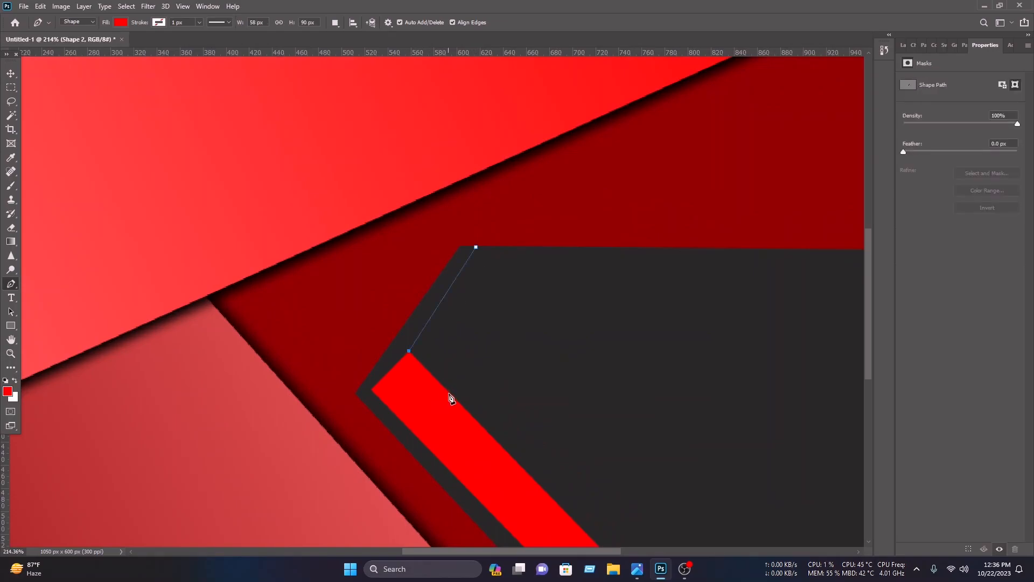
{"action": "left_click", "coordinate": [453, 418]}
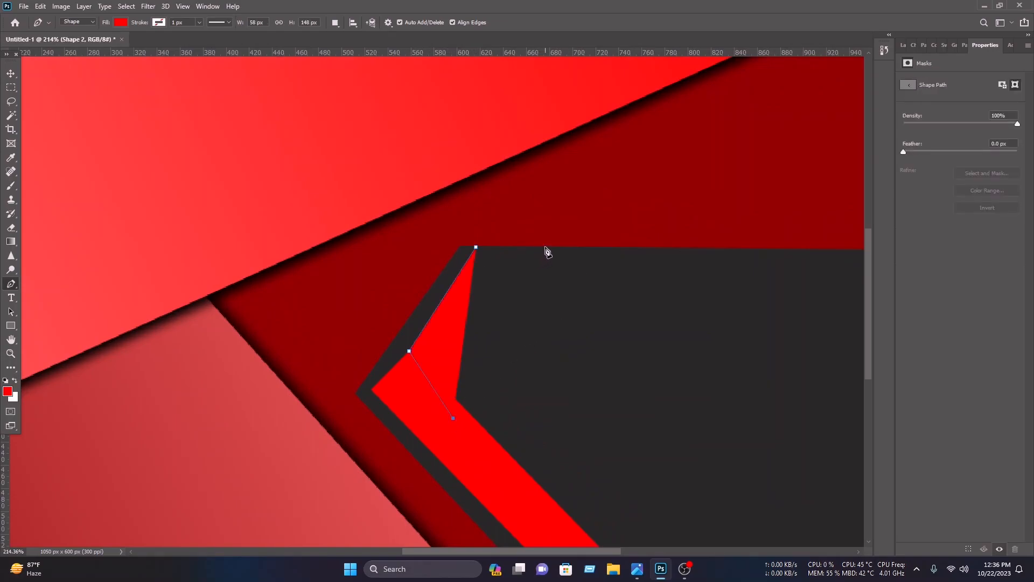
{"action": "scroll", "coordinate": [546, 250], "scroll_direction": "up", "scroll_amount": 3}
{"action": "left_click", "coordinate": [572, 248]}
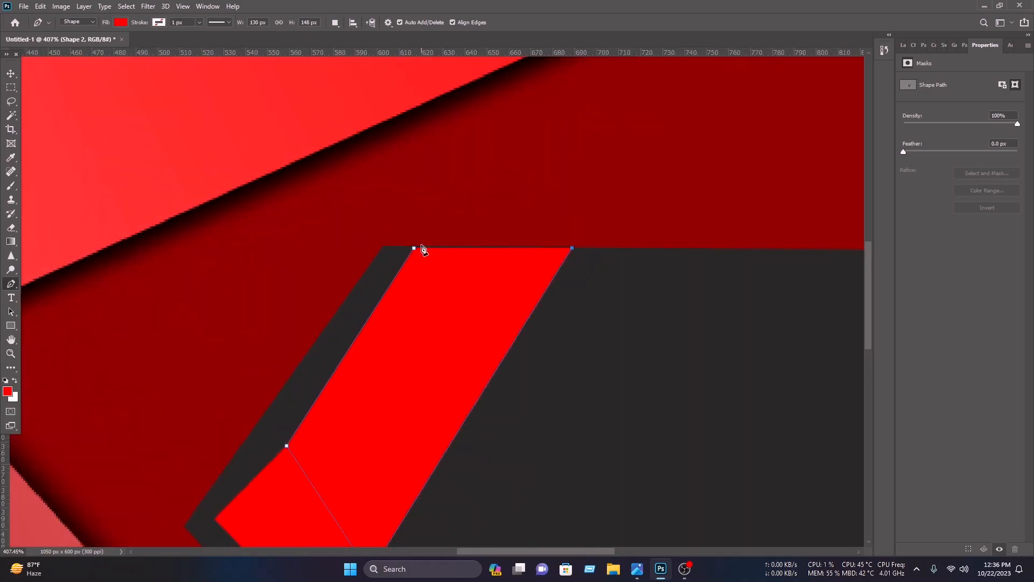
{"action": "left_click", "coordinate": [414, 249]}
{"action": "scroll", "coordinate": [510, 293], "scroll_direction": "up", "scroll_amount": 2}
{"action": "left_click", "coordinate": [10, 73]}
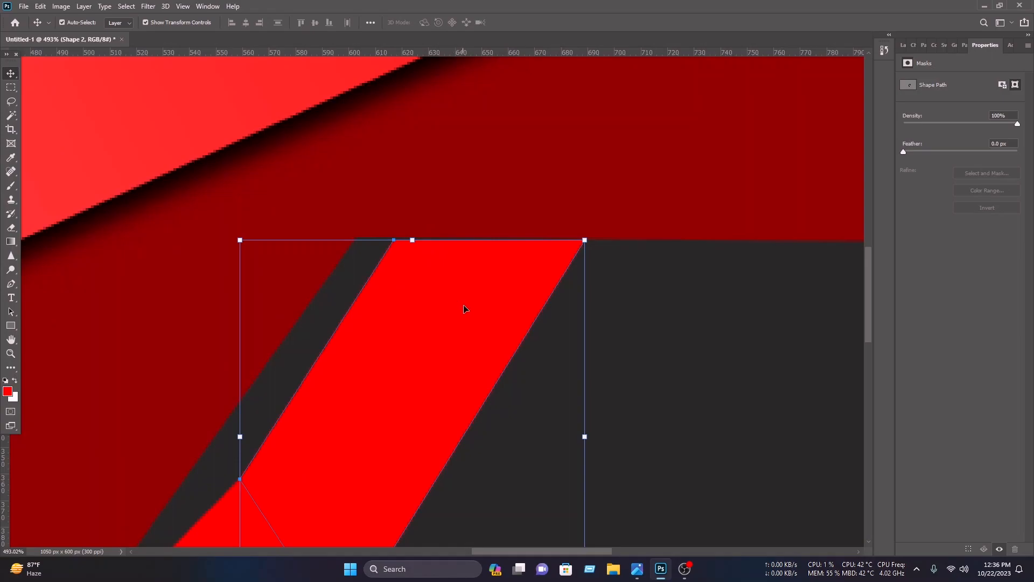
{"action": "left_click", "coordinate": [754, 302]}
Apply a Gradient Overlay with the reversed dark red and light red gradient to the Shape 2 layer.
{"action": "scroll", "coordinate": [544, 294], "scroll_direction": "down", "scroll_amount": 5}
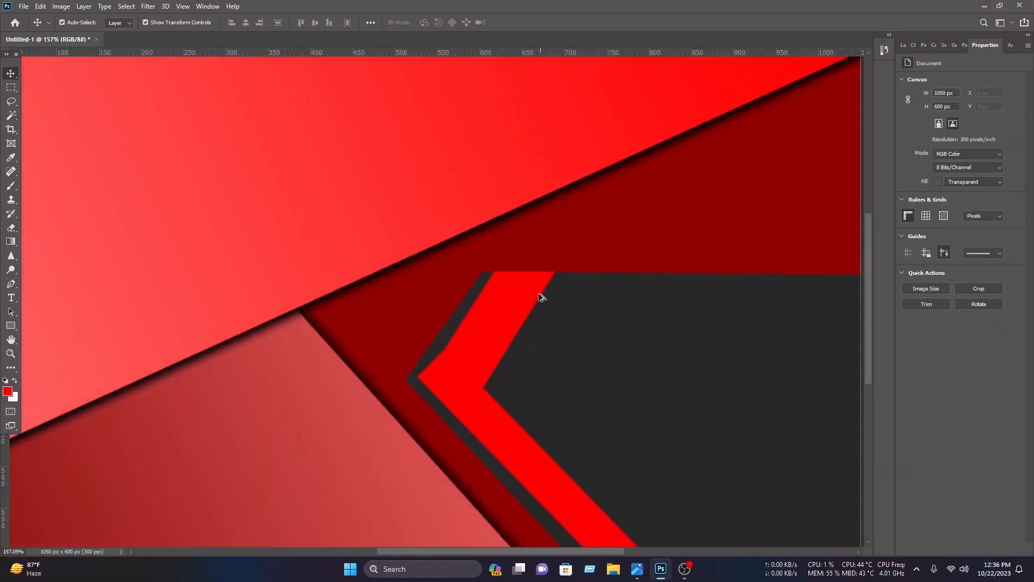
{"action": "scroll", "coordinate": [543, 294], "scroll_direction": "down", "scroll_amount": 1}
{"action": "left_click", "coordinate": [635, 312]}
{"action": "left_click", "coordinate": [745, 381]}
{"action": "key", "text": "F7"}
{"action": "left_click", "coordinate": [508, 328]}
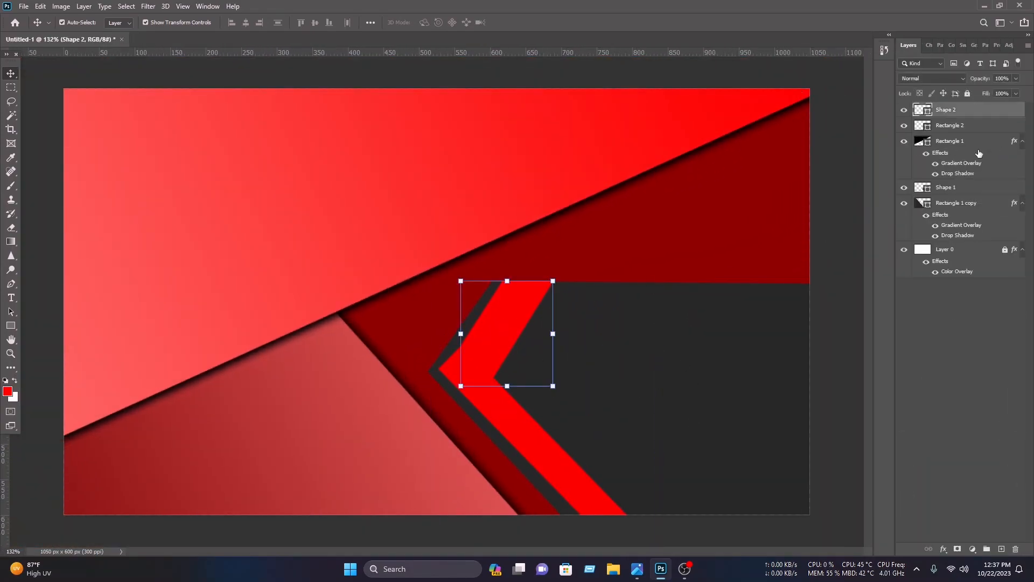
{"action": "right_click", "coordinate": [966, 112]}
{"action": "left_click", "coordinate": [918, 117]}
{"action": "left_click", "coordinate": [488, 353]}
{"action": "left_click_drag", "start_coordinate": [565, 189], "coordinate": [216, 98]}
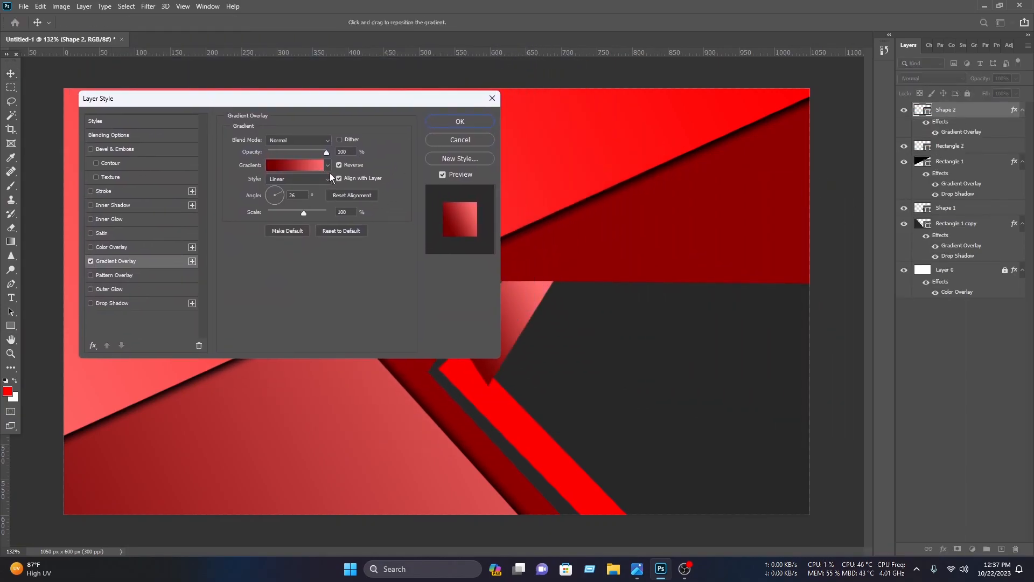
{"action": "left_click", "coordinate": [459, 122]}
Copy the layer style of Shape 2 and paste it onto the Rectangle 2 layer.
{"action": "right_click", "coordinate": [960, 112]}
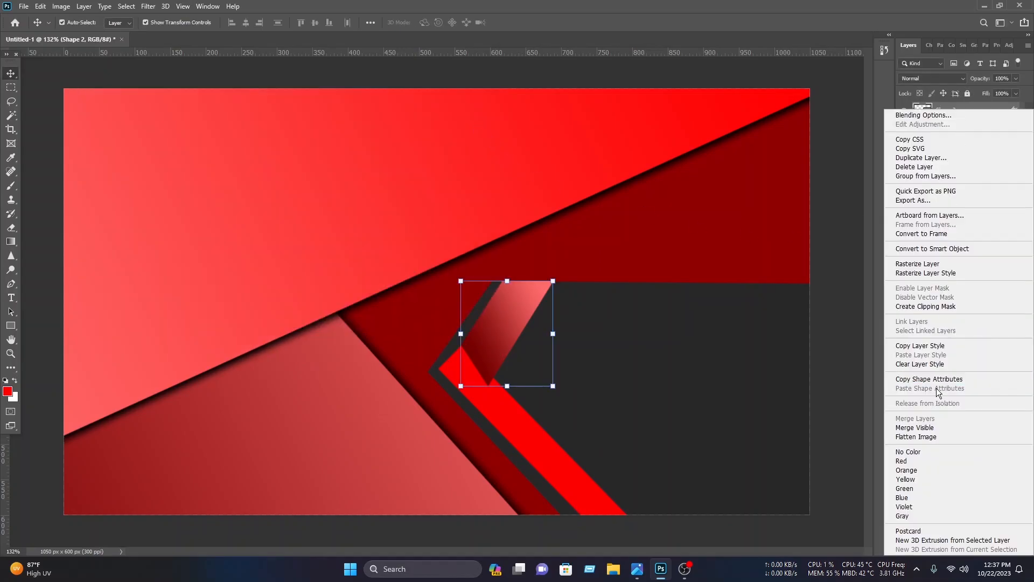
{"action": "left_click", "coordinate": [921, 346]}
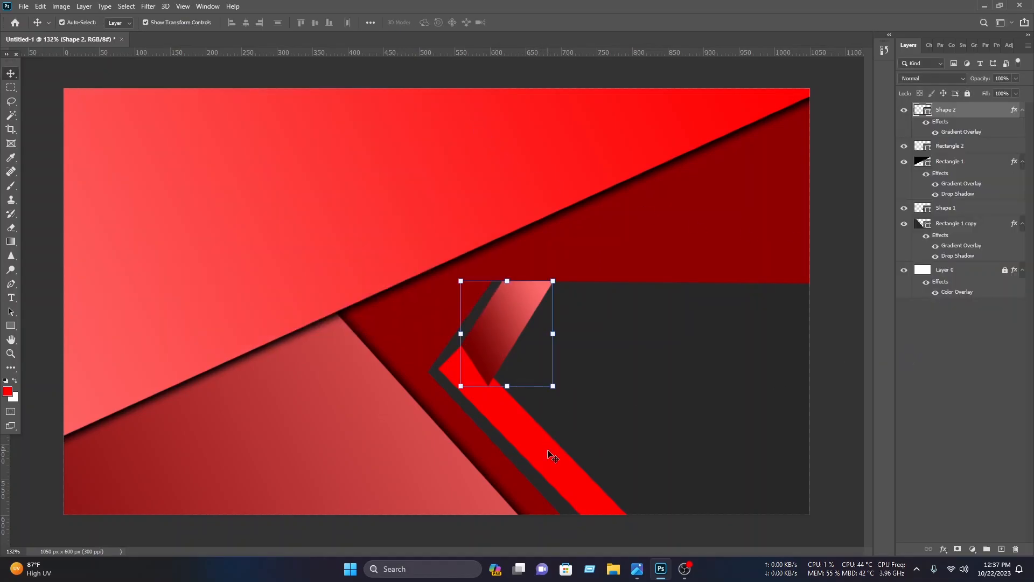
{"action": "left_click", "coordinate": [916, 143]}
{"action": "right_click", "coordinate": [985, 146]}
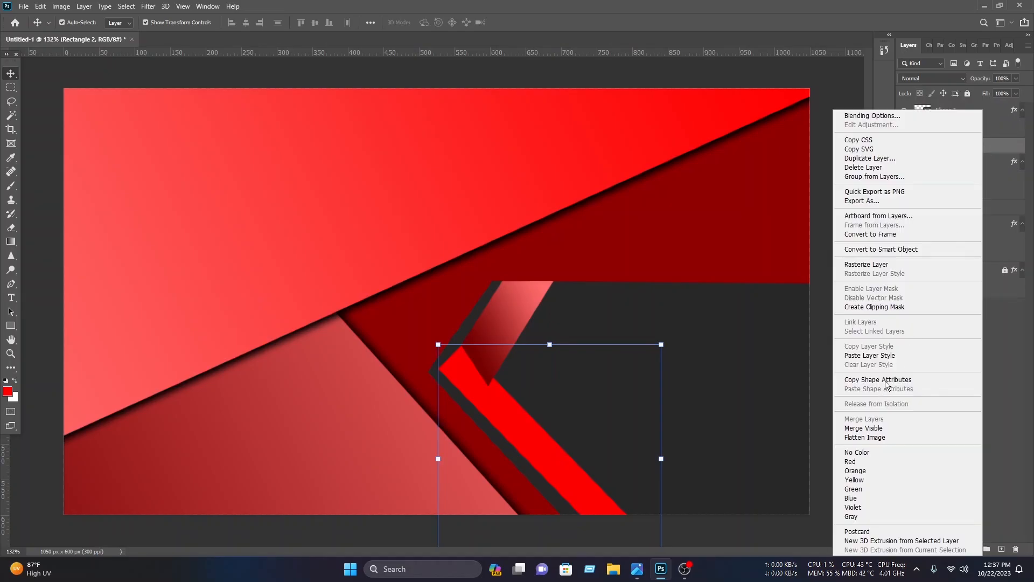
{"action": "left_click", "coordinate": [876, 355]}
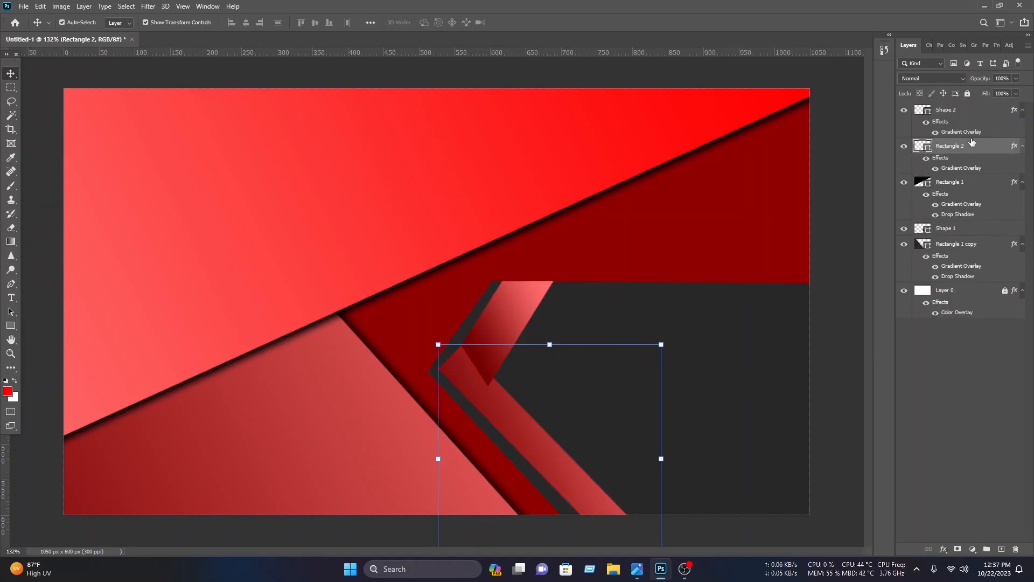
Move the Shape 2 layer below Rectangle 2 in the layer order, keeping it above Rectangle 1.
{"action": "left_click", "coordinate": [950, 112]}
{"action": "left_click_drag", "start_coordinate": [950, 112], "coordinate": [963, 183]}
{"action": "left_click", "coordinate": [854, 208]}
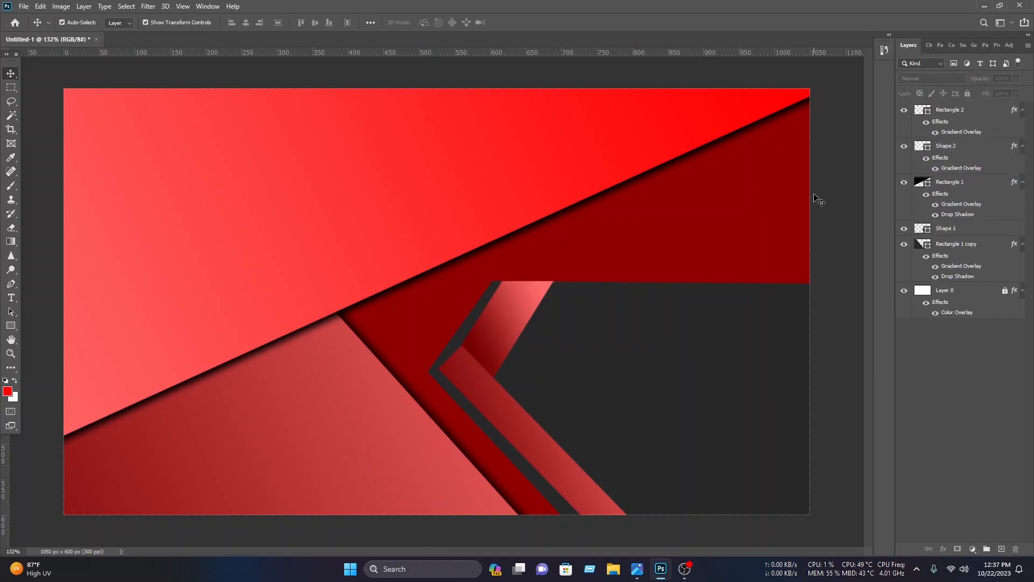
Enable a Gradient Overlay on the Shape 1 layer and make the gradient's light red stop slightly more saturated.
{"action": "left_click", "coordinate": [729, 358]}
{"action": "right_click", "coordinate": [970, 235]}
{"action": "left_click", "coordinate": [890, 115]}
{"action": "left_click", "coordinate": [91, 262]}
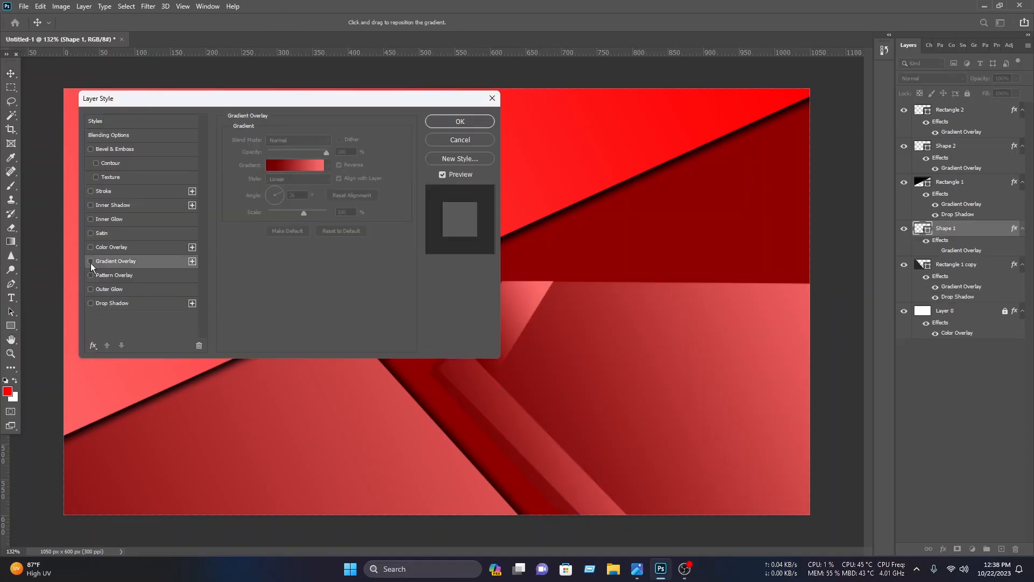
{"action": "left_click", "coordinate": [301, 166]}
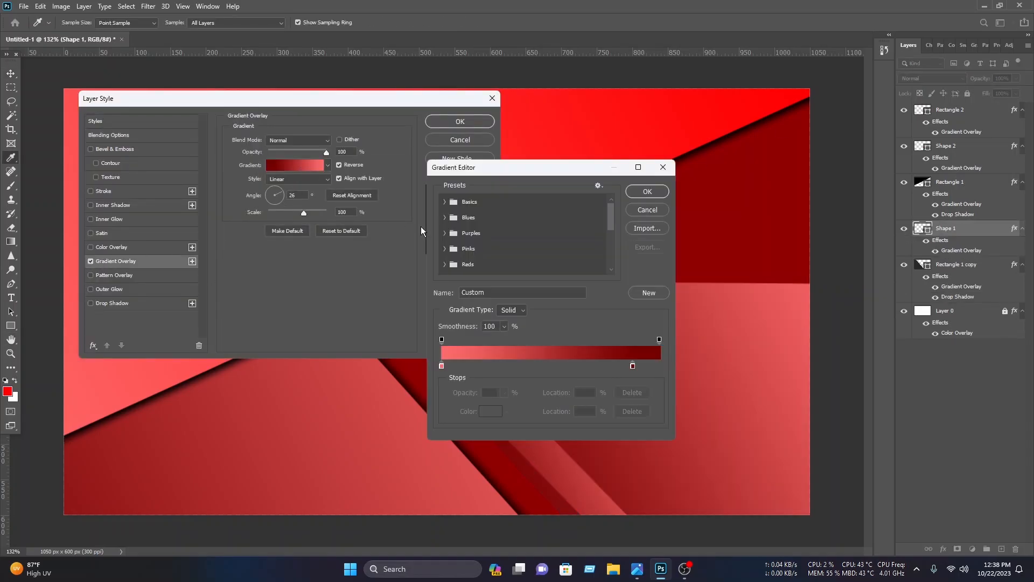
{"action": "left_click_drag", "start_coordinate": [541, 170], "coordinate": [397, 169]}
{"action": "left_click", "coordinate": [298, 364]}
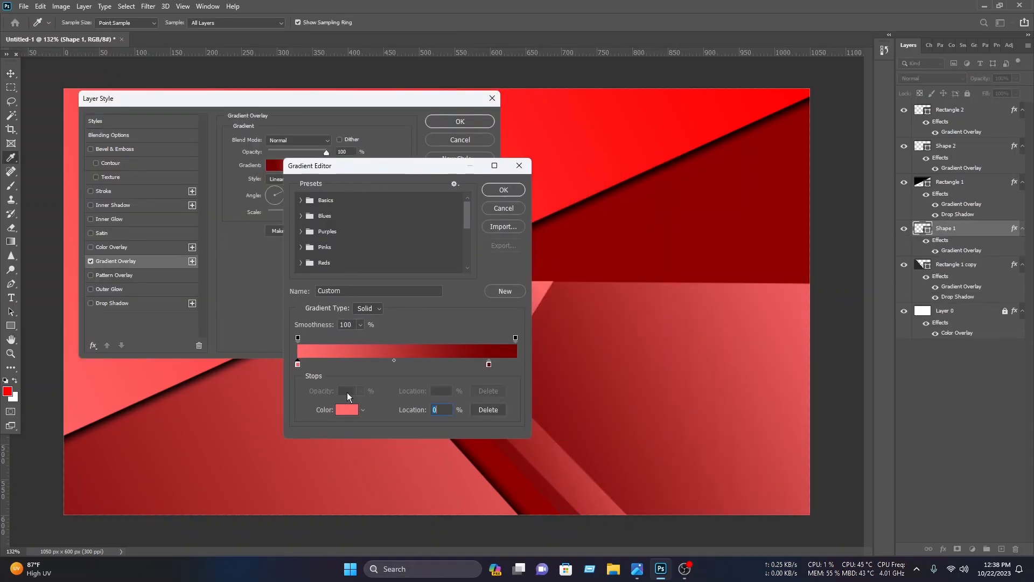
{"action": "left_click", "coordinate": [346, 410]}
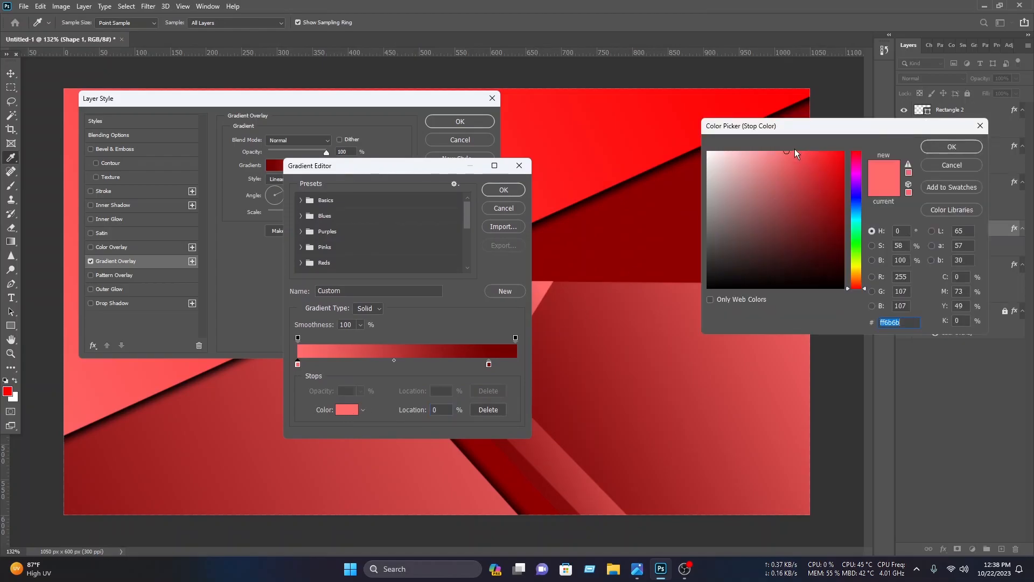
{"action": "left_click", "coordinate": [952, 146]}
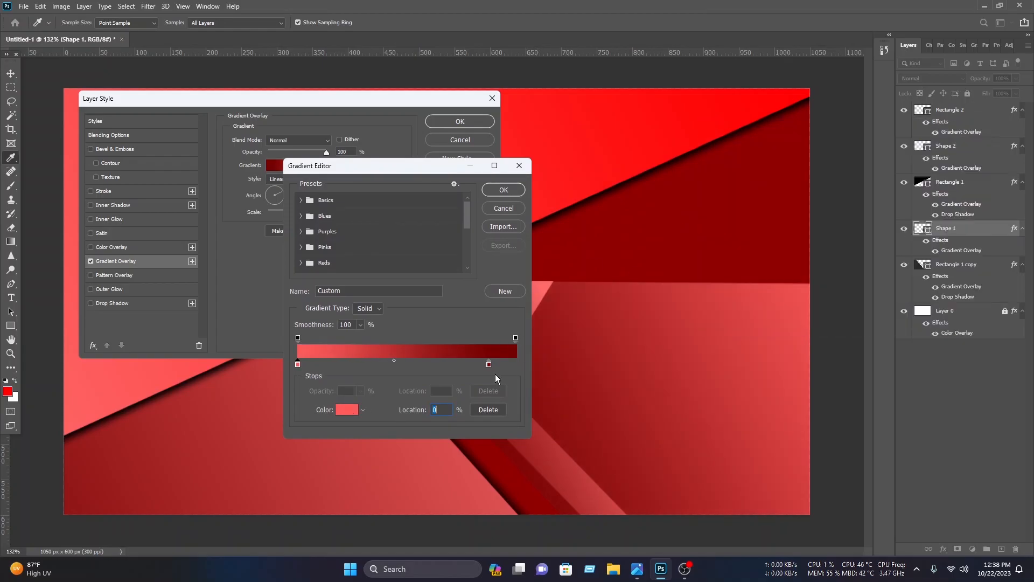
Recolor the gradient's dark stop to ff0000, shift it to the far end, and move the light stop to 16%.
{"action": "left_click", "coordinate": [488, 364]}
{"action": "left_click", "coordinate": [344, 412]}
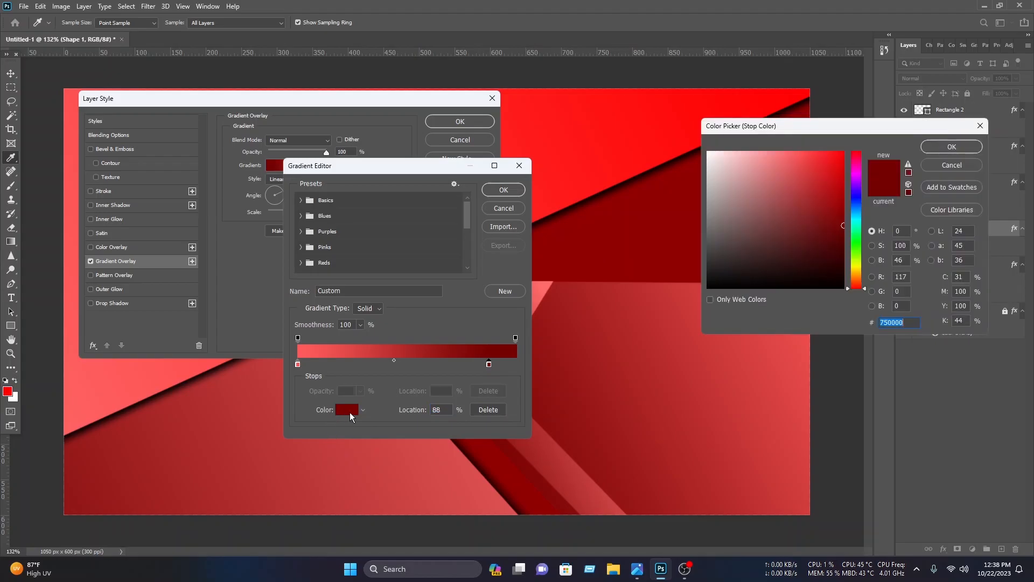
{"action": "left_click_drag", "start_coordinate": [800, 192], "coordinate": [875, 125]}
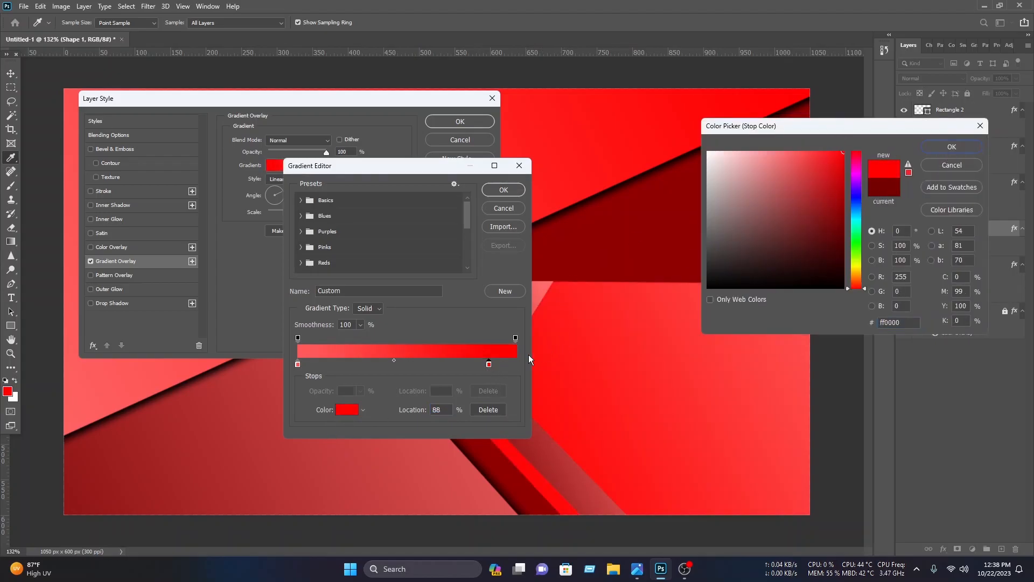
{"action": "left_click", "coordinate": [952, 147]}
{"action": "left_click_drag", "start_coordinate": [489, 365], "coordinate": [519, 361]}
{"action": "left_click_drag", "start_coordinate": [296, 363], "coordinate": [332, 363]}
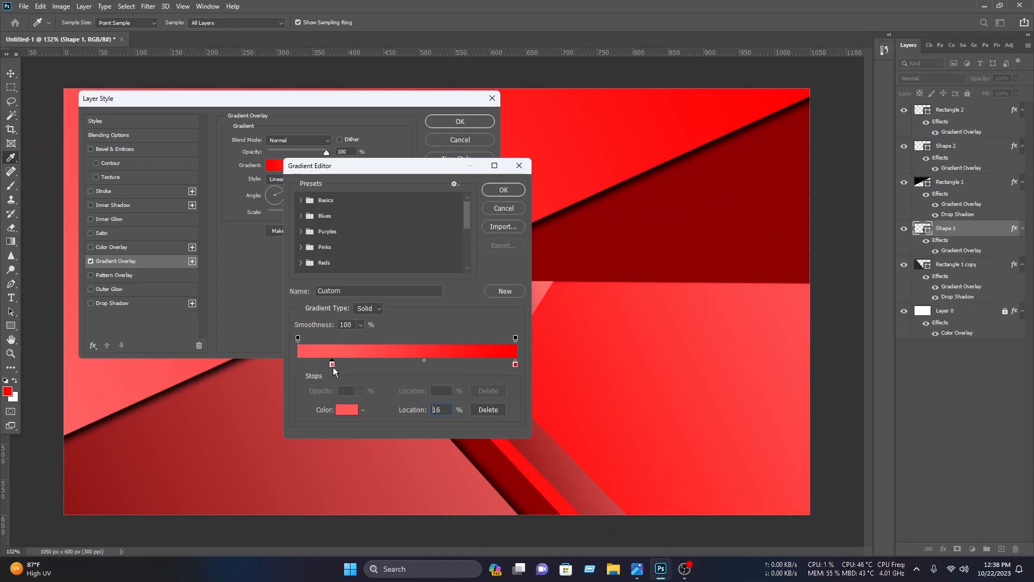
Set the gradient's light stop to ff9696 and the red stop's location to 77%, and apply the overlay to Shape 1.
{"action": "left_click", "coordinate": [346, 410]}
{"action": "left_click_drag", "start_coordinate": [777, 150], "coordinate": [765, 141]}
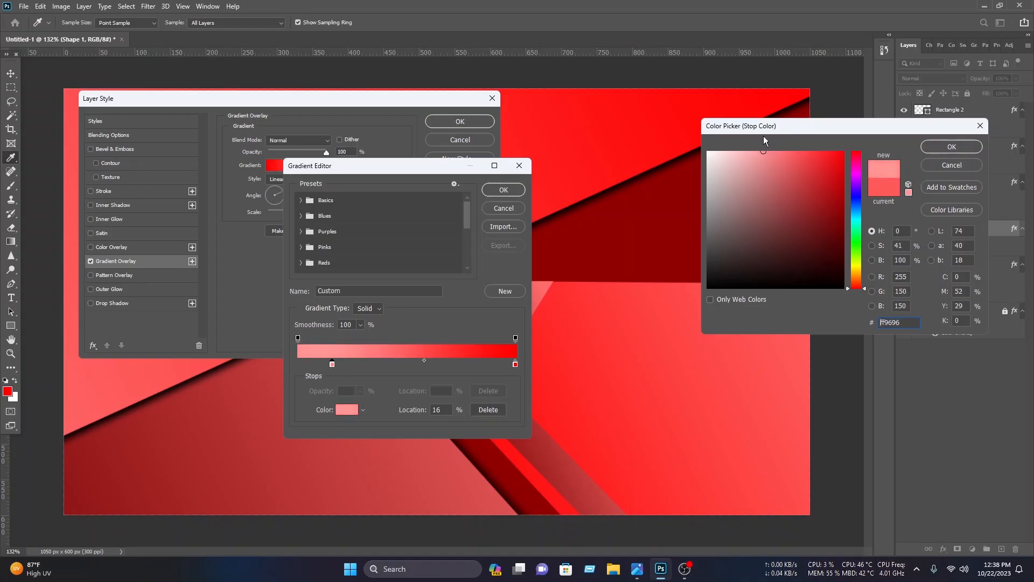
{"action": "left_click", "coordinate": [938, 144]}
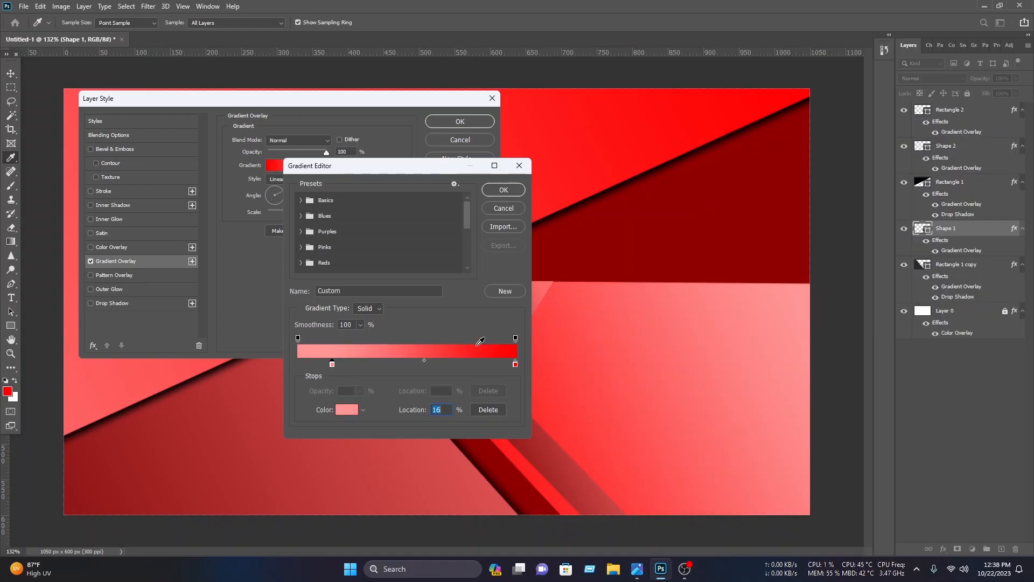
{"action": "left_click_drag", "start_coordinate": [516, 364], "coordinate": [467, 366]}
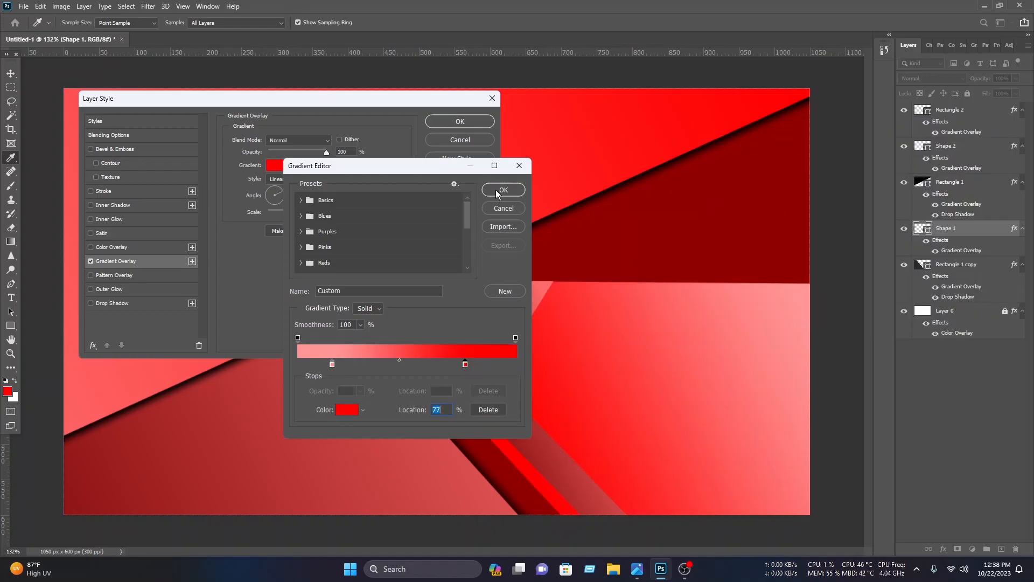
{"action": "left_click", "coordinate": [496, 192]}
{"action": "left_click", "coordinate": [463, 122]}
Add a Drop Shadow to the Shape 2 layer and adjust the shadow's settings.
{"action": "key", "text": "v"}
{"action": "left_click", "coordinate": [509, 315]}
{"action": "right_click", "coordinate": [972, 151]}
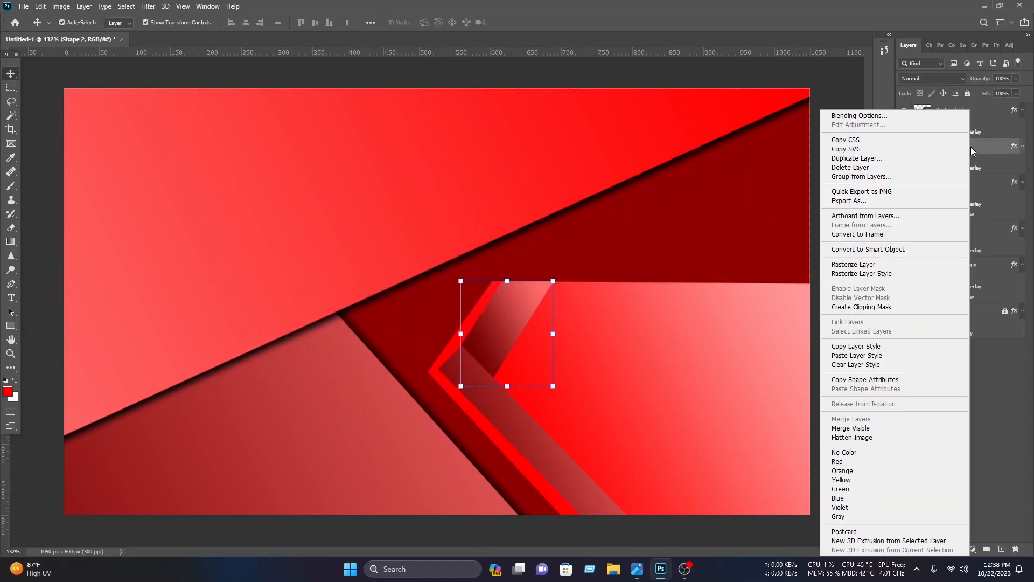
{"action": "left_click", "coordinate": [869, 116]}
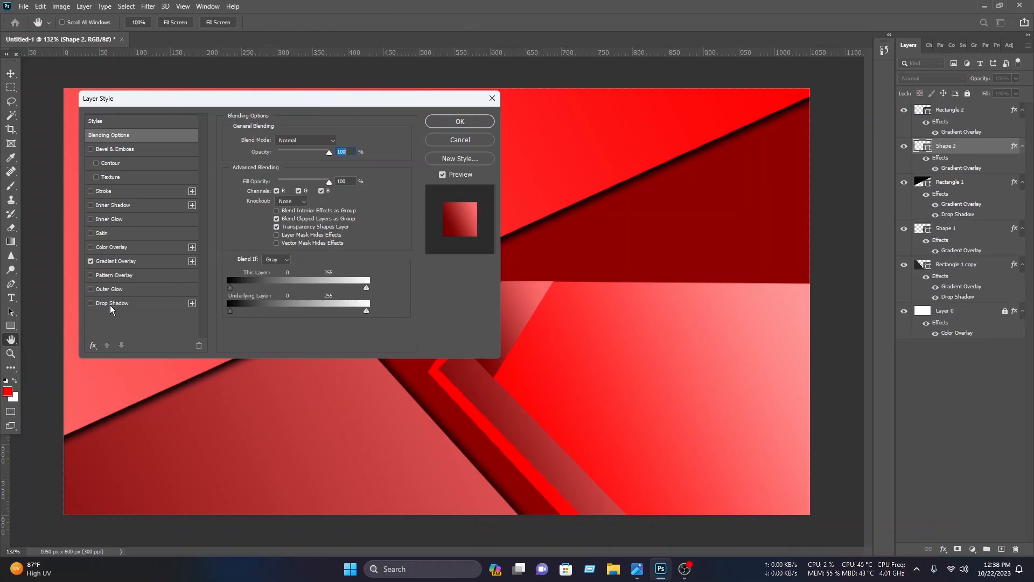
{"action": "left_click", "coordinate": [111, 305]}
{"action": "left_click_drag", "start_coordinate": [360, 96], "coordinate": [276, 54]}
{"action": "left_click_drag", "start_coordinate": [188, 149], "coordinate": [182, 167]}
{"action": "left_click", "coordinate": [385, 76]}
Add a Drop Shadow to the Rectangle 2 layer and tune its distance, spread, size and opacity for a softer shadow.
{"action": "right_click", "coordinate": [949, 110]}
{"action": "left_click", "coordinate": [525, 451]}
{"action": "right_click", "coordinate": [970, 112]}
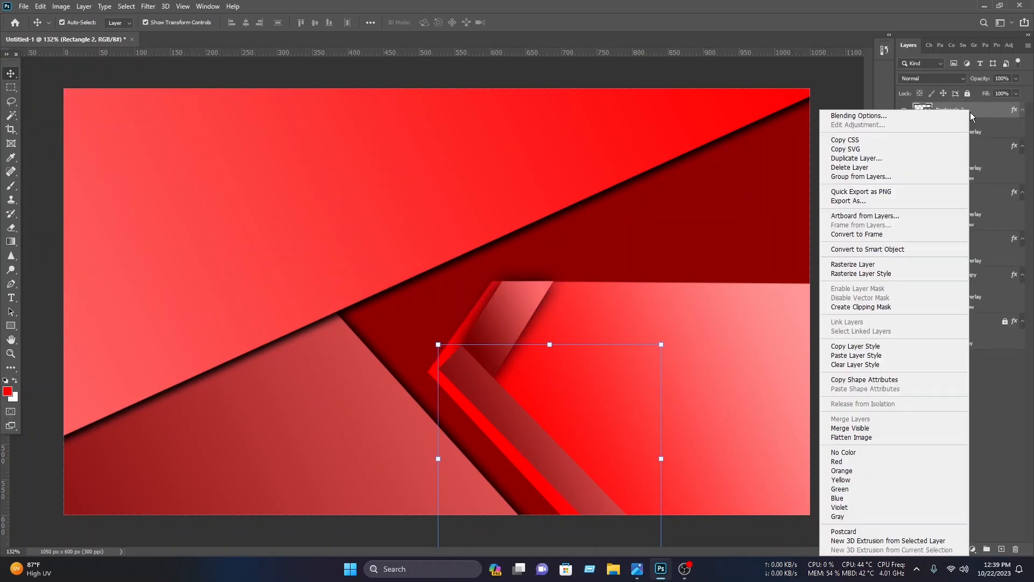
{"action": "left_click", "coordinate": [939, 112]}
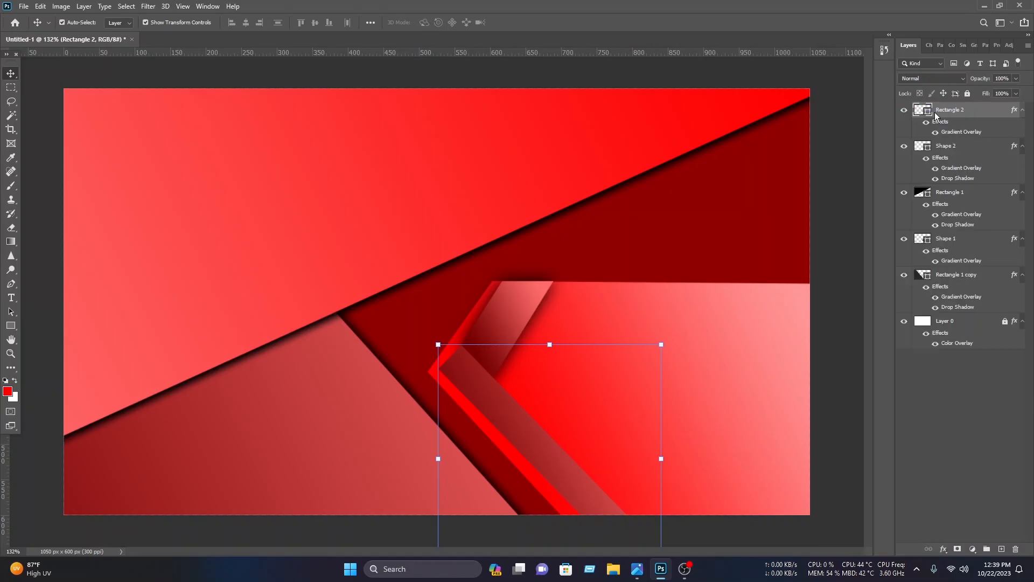
{"action": "left_click", "coordinate": [83, 262]}
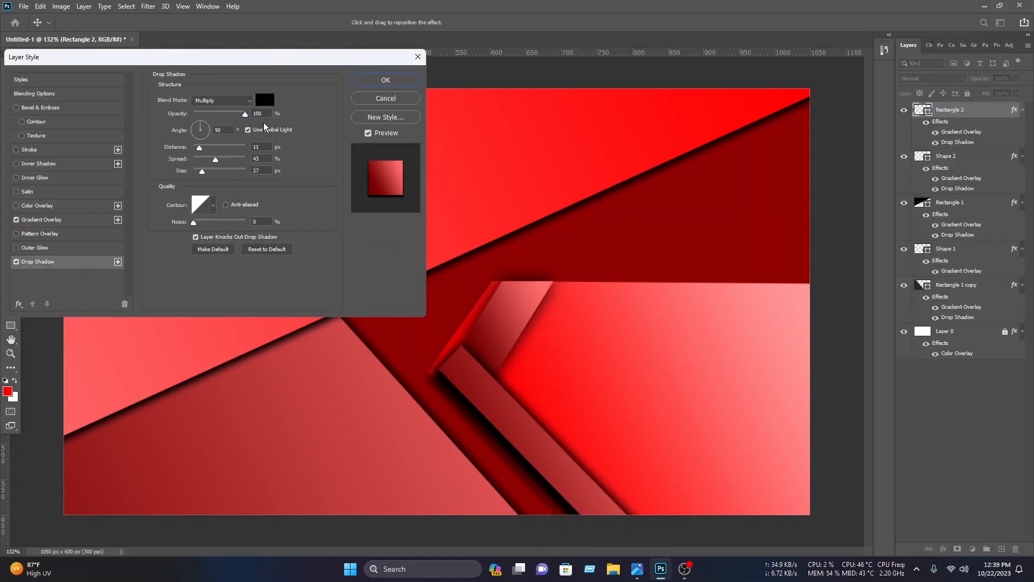
{"action": "left_click_drag", "start_coordinate": [200, 149], "coordinate": [199, 170]}
{"action": "left_click_drag", "start_coordinate": [204, 159], "coordinate": [205, 159]}
{"action": "left_click_drag", "start_coordinate": [228, 113], "coordinate": [236, 113]}
{"action": "left_click_drag", "start_coordinate": [232, 159], "coordinate": [196, 167]}
{"action": "left_click", "coordinate": [370, 80]}
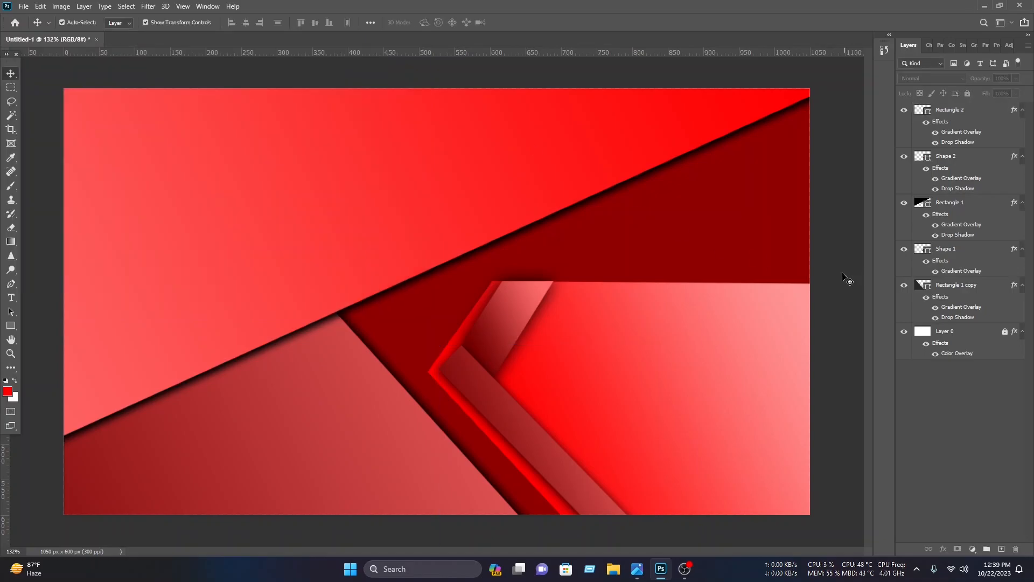
Open the pngtree clear white and gray crystal background image from the Downloads folder.
{"action": "left_click", "coordinate": [25, 7]}
{"action": "left_click", "coordinate": [33, 28]}
{"action": "left_click", "coordinate": [50, 124]}
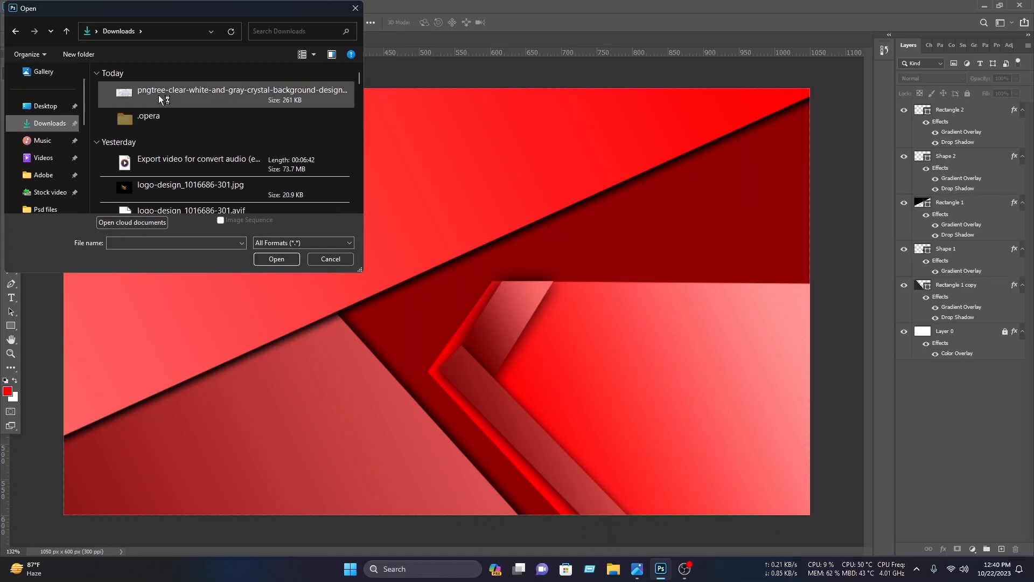
{"action": "left_click", "coordinate": [161, 95]}
{"action": "left_click", "coordinate": [294, 262]}
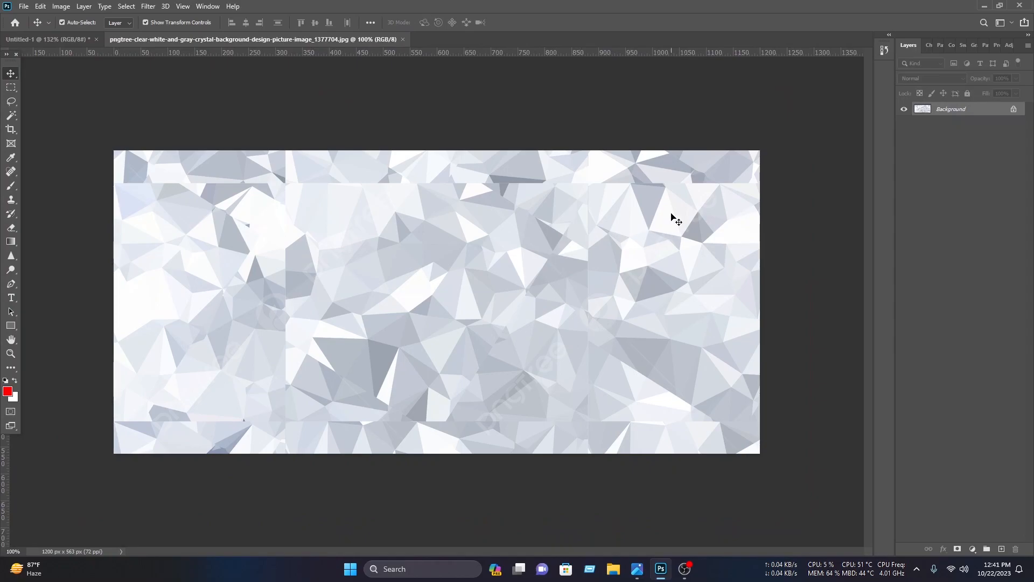
Unlock the crystal image's background, bring it into the Untitled-1 document, and resize it to cover the whole canvas.
{"action": "left_click", "coordinate": [1014, 110]}
{"action": "left_click_drag", "start_coordinate": [437, 211], "coordinate": [498, 322]}
{"action": "scroll", "coordinate": [490, 312], "scroll_direction": "down", "scroll_amount": 5}
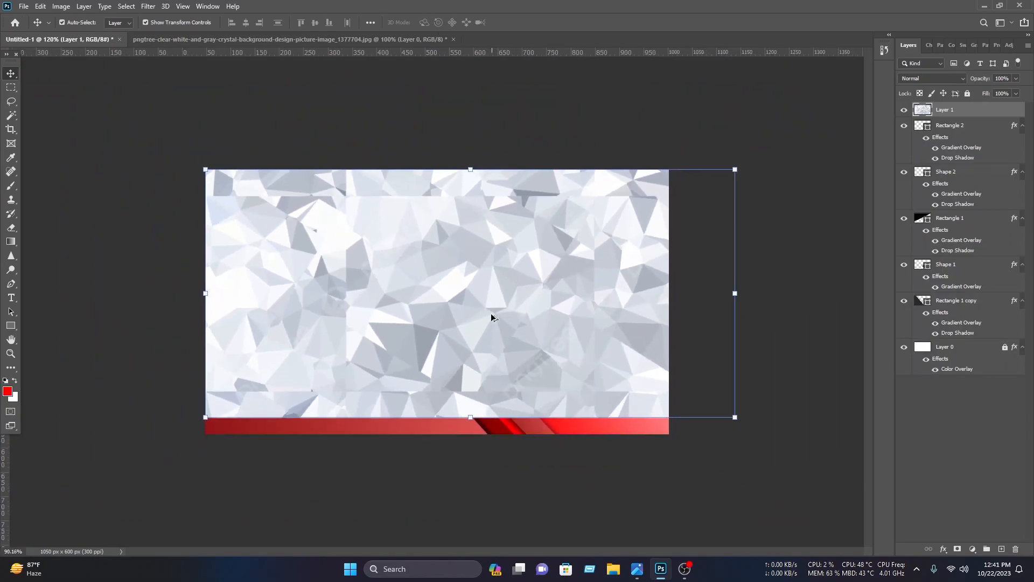
{"action": "left_click_drag", "start_coordinate": [663, 375], "coordinate": [612, 401]}
{"action": "left_click", "coordinate": [533, 22]}
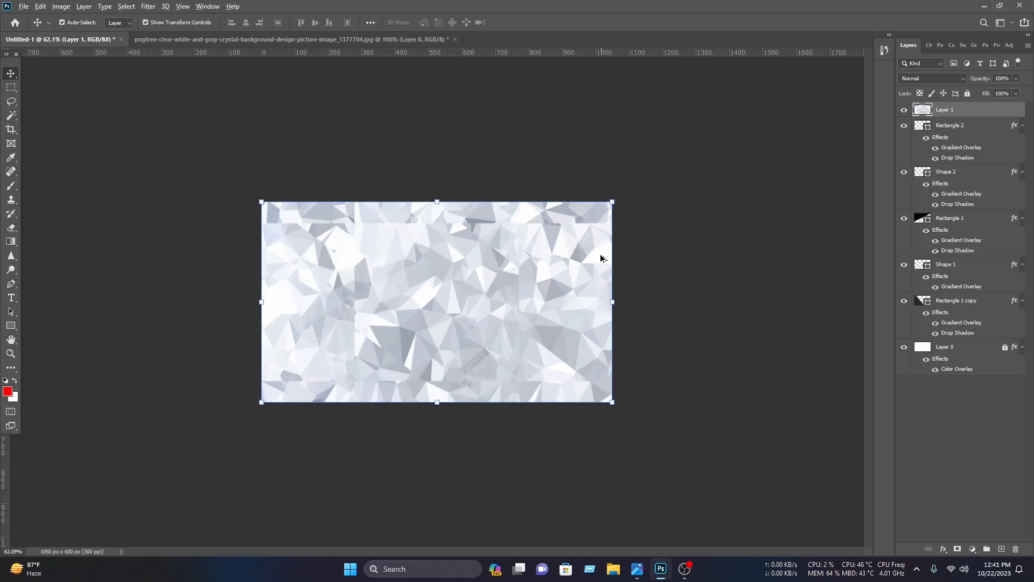
Set the crystal texture layer's opacity to 50% and its fill to 92%.
{"action": "scroll", "coordinate": [620, 247], "scroll_direction": "up", "scroll_amount": 5}
{"action": "left_click", "coordinate": [1016, 79]}
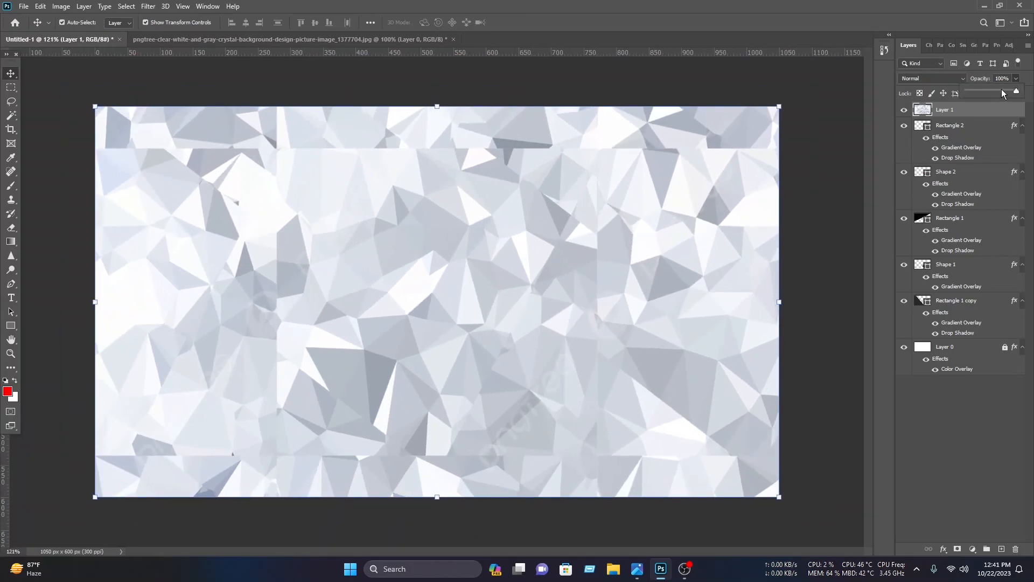
{"action": "left_click_drag", "start_coordinate": [997, 90], "coordinate": [991, 94]}
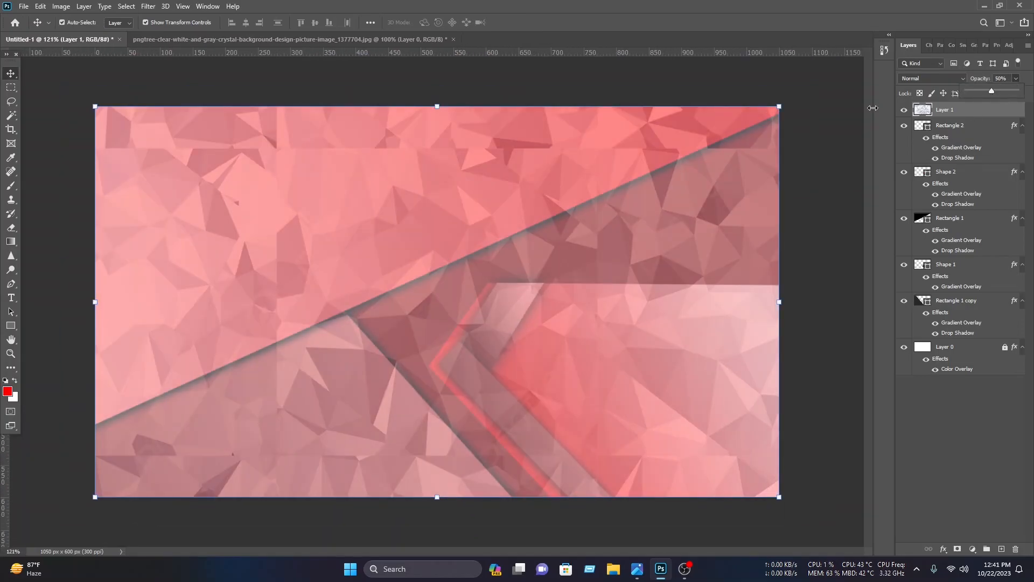
{"action": "left_click", "coordinate": [825, 106]}
{"action": "left_click", "coordinate": [587, 267]}
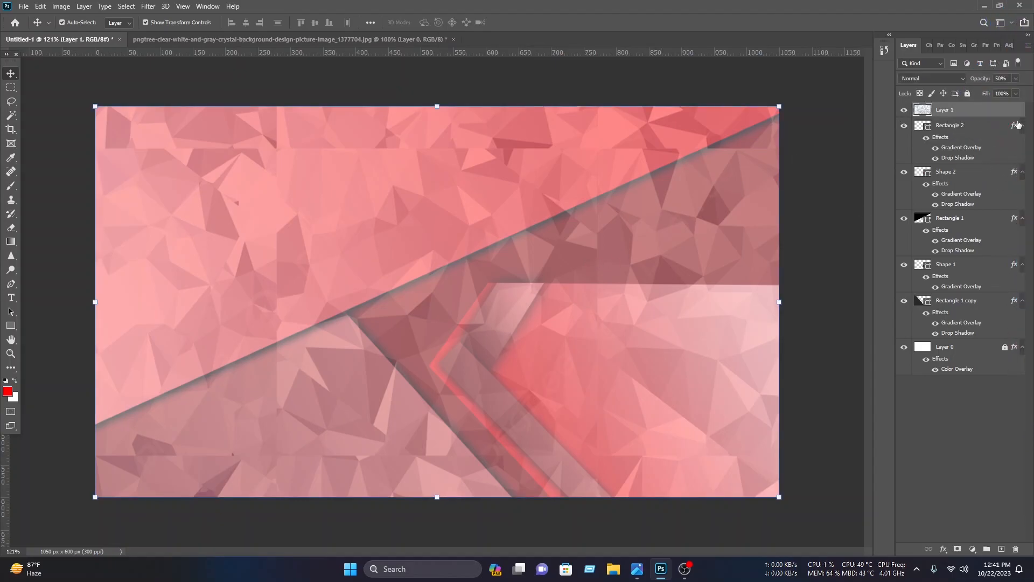
{"action": "left_click", "coordinate": [1016, 93]}
{"action": "left_click_drag", "start_coordinate": [992, 105], "coordinate": [1012, 106]}
{"action": "left_click", "coordinate": [1016, 79]}
Blend the crystal texture layer in Soft Light mode, fine-tune its fill, and lock the layer.
{"action": "left_click", "coordinate": [919, 79]}
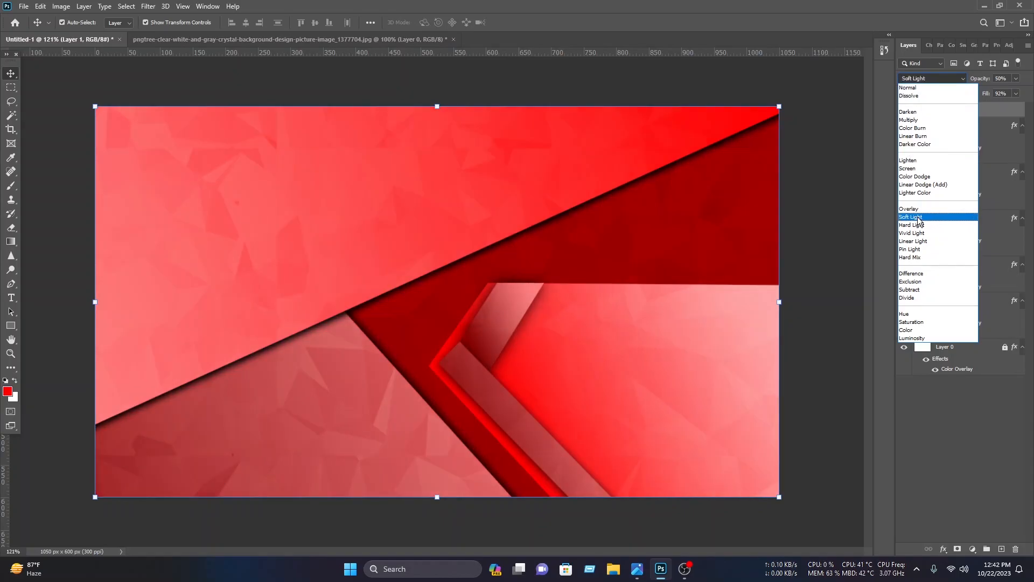
{"action": "left_click", "coordinate": [918, 218]}
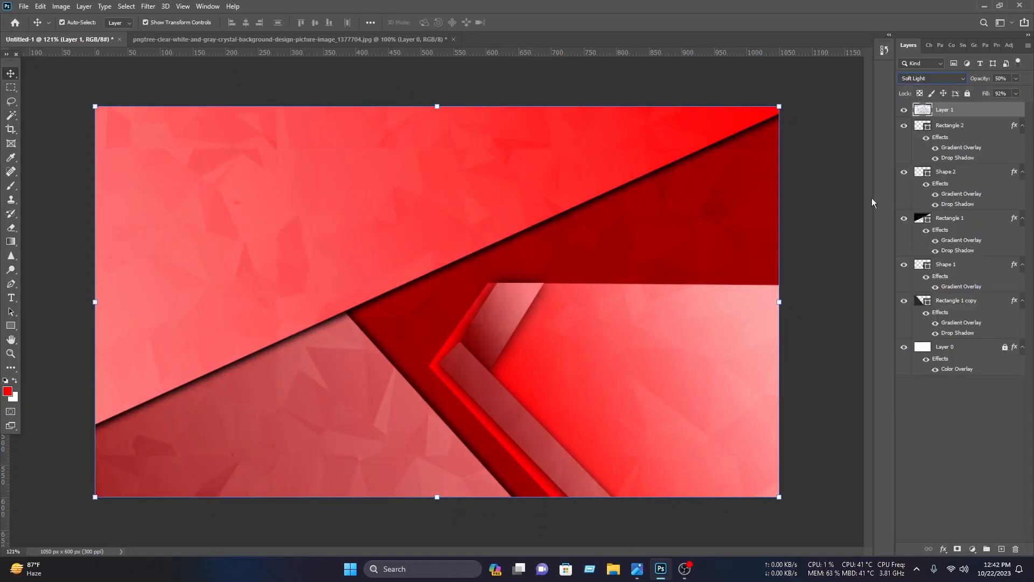
{"action": "left_click_drag", "start_coordinate": [988, 94], "coordinate": [998, 91]}
{"action": "left_click", "coordinate": [1017, 94]}
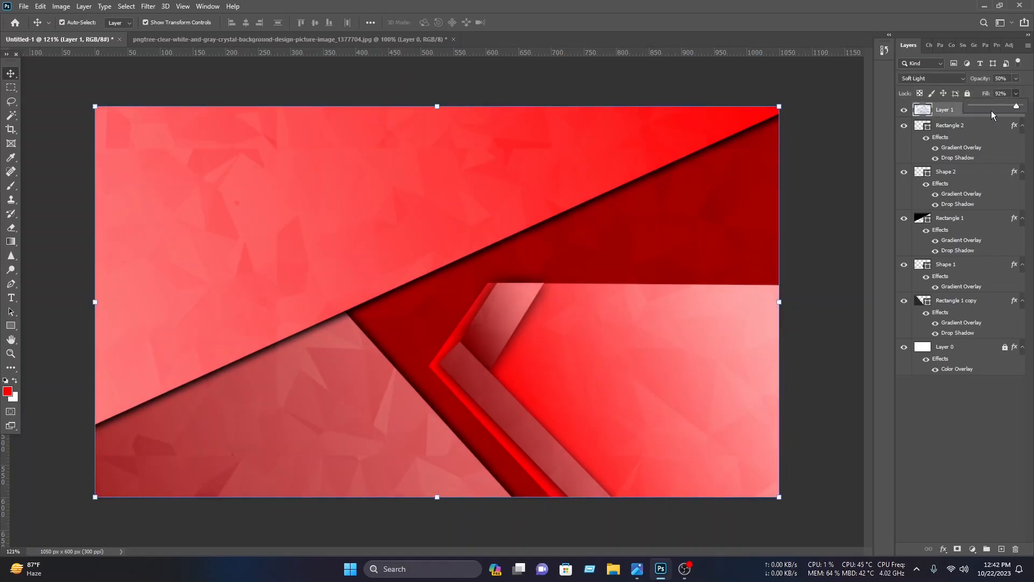
{"action": "left_click_drag", "start_coordinate": [990, 109], "coordinate": [1015, 107]}
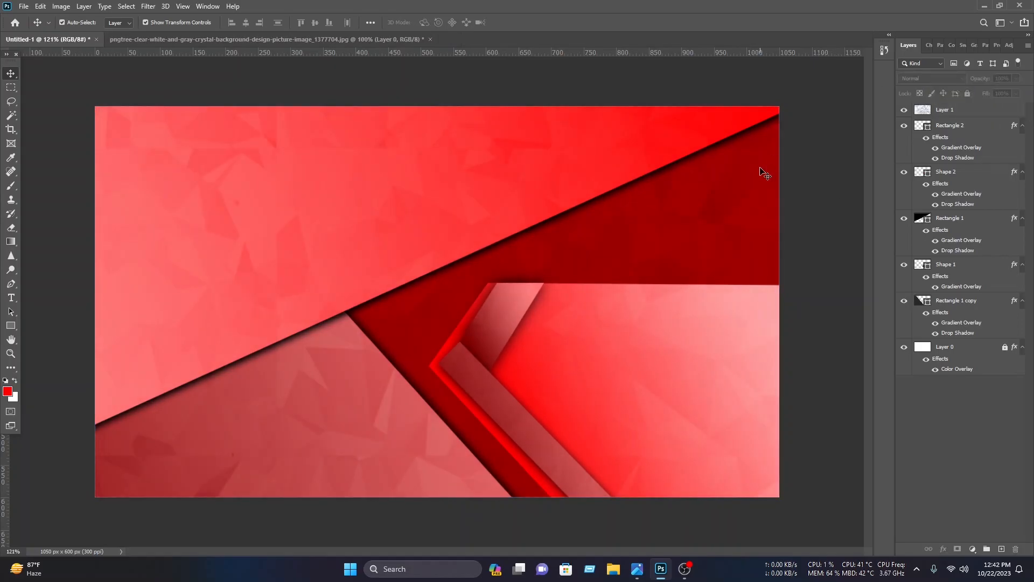
{"action": "left_click", "coordinate": [967, 93]}
Paste the name, contact text and icons, move them over the lower-right red shape, and lock the Rectangle 2 layer.
{"action": "key", "text": "ctrl"}
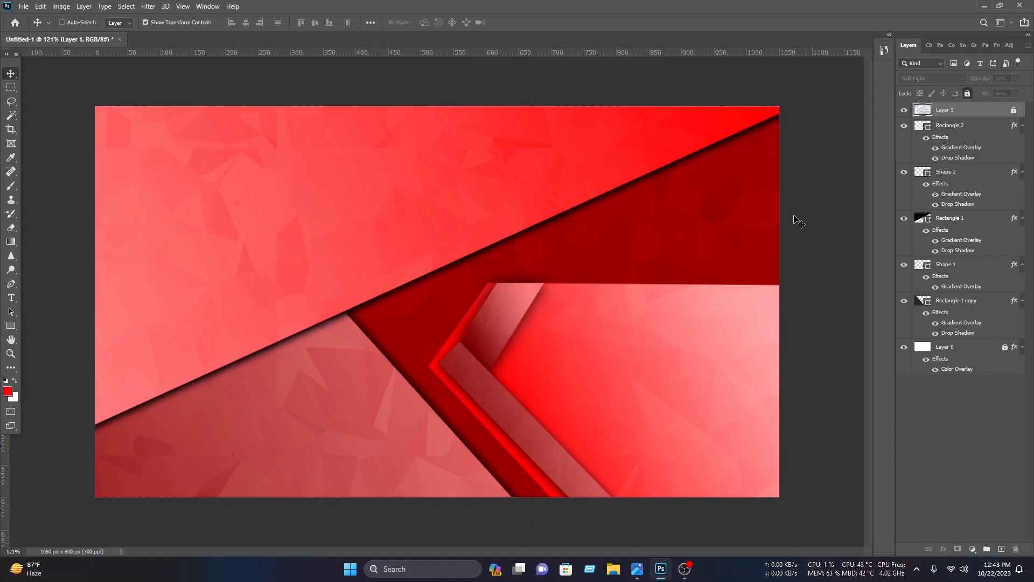
{"action": "key", "text": "ctrl+v"}
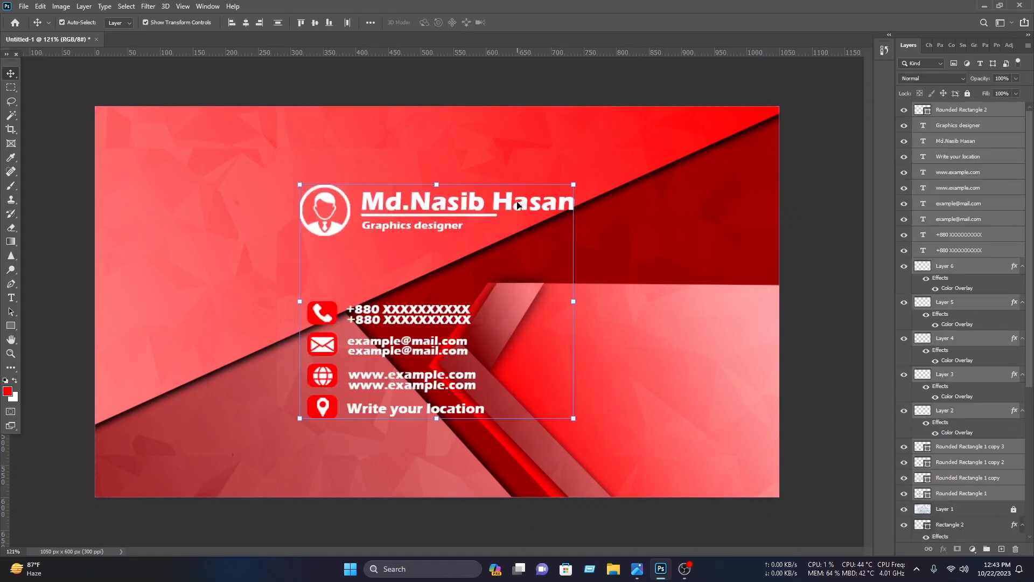
{"action": "left_click_drag", "start_coordinate": [507, 204], "coordinate": [818, 262]}
{"action": "left_click", "coordinate": [814, 136]}
{"action": "left_click_drag", "start_coordinate": [90, 84], "coordinate": [549, 536]}
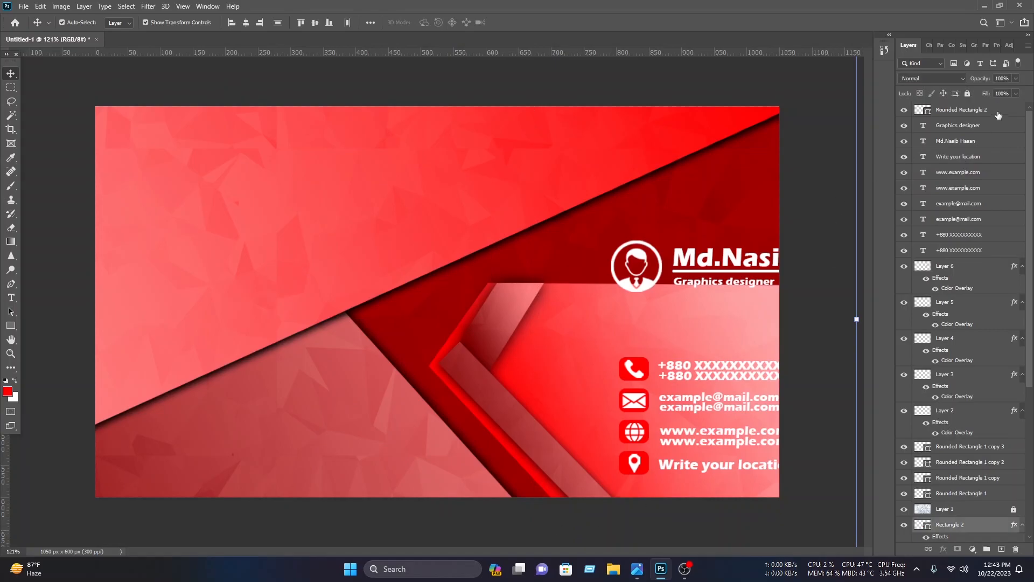
{"action": "left_click", "coordinate": [967, 93]}
Place the name block in the upper-left light red area and enlarge the contact block within the lower-right shape.
{"action": "left_click_drag", "start_coordinate": [620, 237], "coordinate": [875, 509]}
{"action": "left_click_drag", "start_coordinate": [758, 276], "coordinate": [313, 181]}
{"action": "left_click_drag", "start_coordinate": [210, 269], "coordinate": [409, 409]}
{"action": "left_click_drag", "start_coordinate": [347, 309], "coordinate": [625, 351]}
{"action": "left_click_drag", "start_coordinate": [689, 441], "coordinate": [709, 455]}
{"action": "left_click_drag", "start_coordinate": [663, 334], "coordinate": [687, 336]}
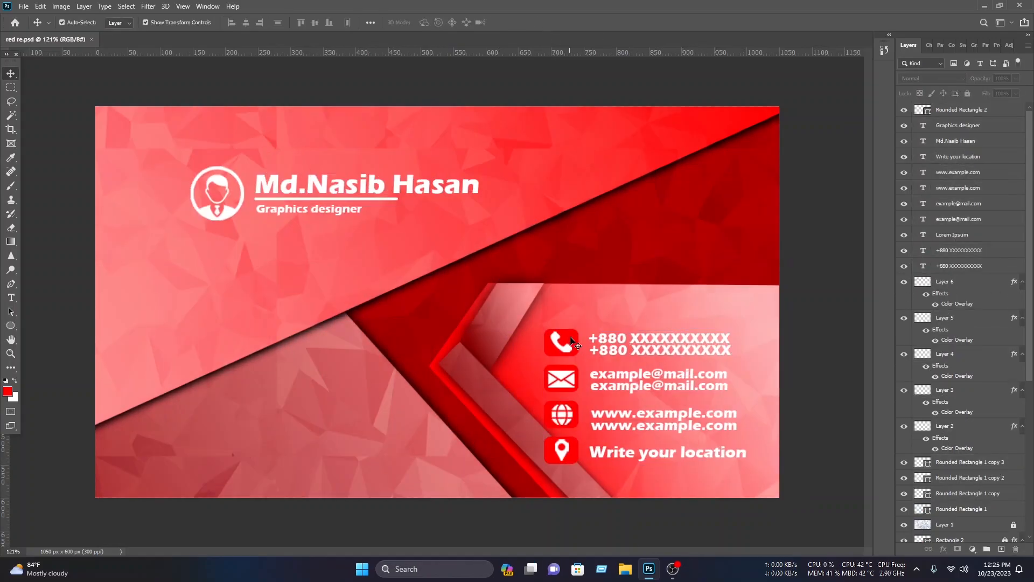
Recolor the rounded square behind the phone icon to a very dark red.
{"action": "left_click", "coordinate": [572, 338]}
{"action": "double_click", "coordinate": [920, 511]}
{"action": "left_click", "coordinate": [672, 403]}
{"action": "left_click_drag", "start_coordinate": [664, 270], "coordinate": [757, 208]}
{"action": "left_click_drag", "start_coordinate": [747, 349], "coordinate": [764, 306]}
{"action": "left_click", "coordinate": [873, 225]}
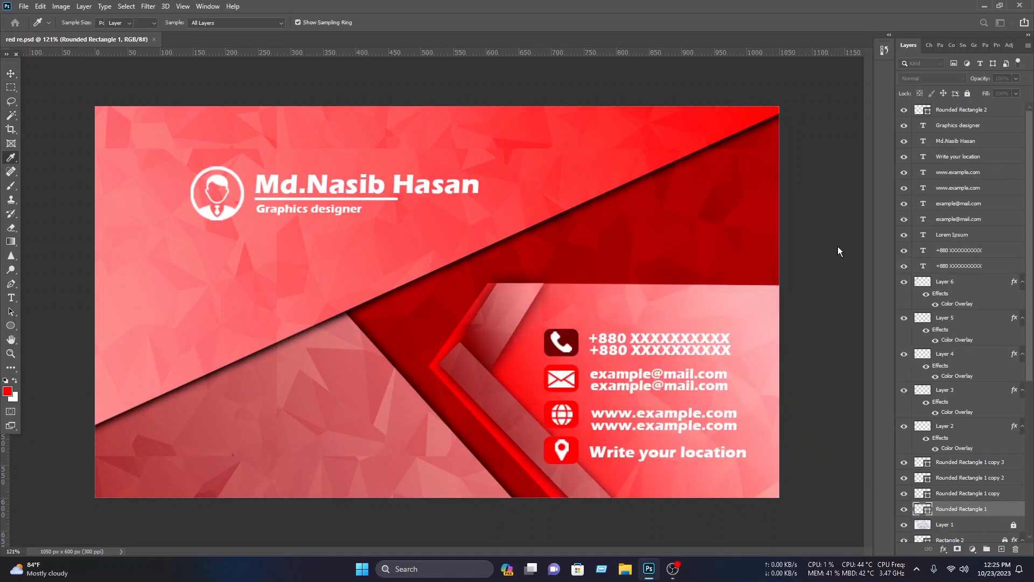
Recolor the rounded squares behind the mail, globe and location icons to the same very dark red as the phone icon's.
{"action": "left_click", "coordinate": [580, 379]}
{"action": "double_click", "coordinate": [918, 493]}
{"action": "key", "text": "Escape"}
{"action": "left_click", "coordinate": [914, 478]}
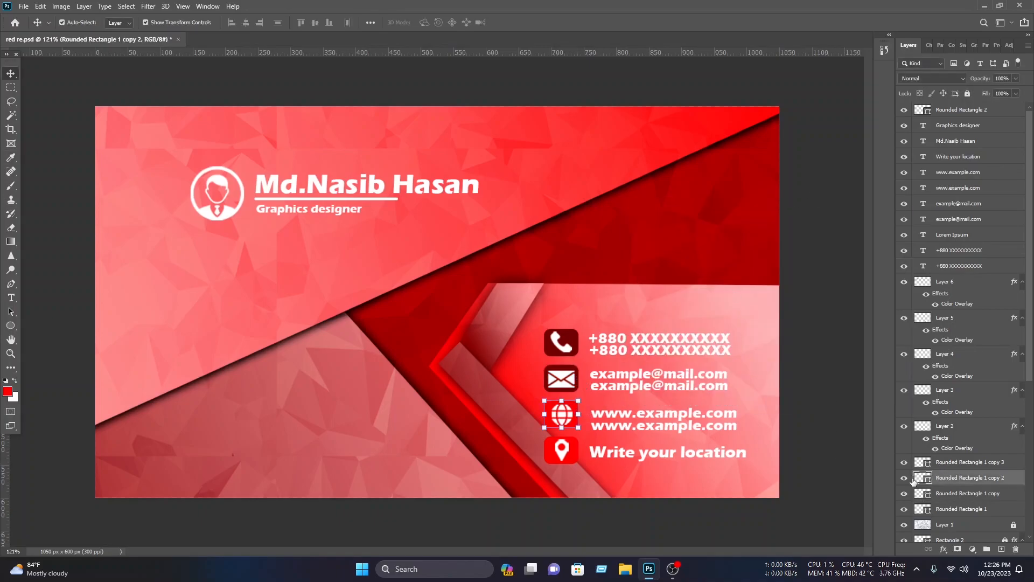
{"action": "double_click", "coordinate": [922, 479]}
{"action": "left_click", "coordinate": [873, 225]}
{"action": "left_click", "coordinate": [914, 464]}
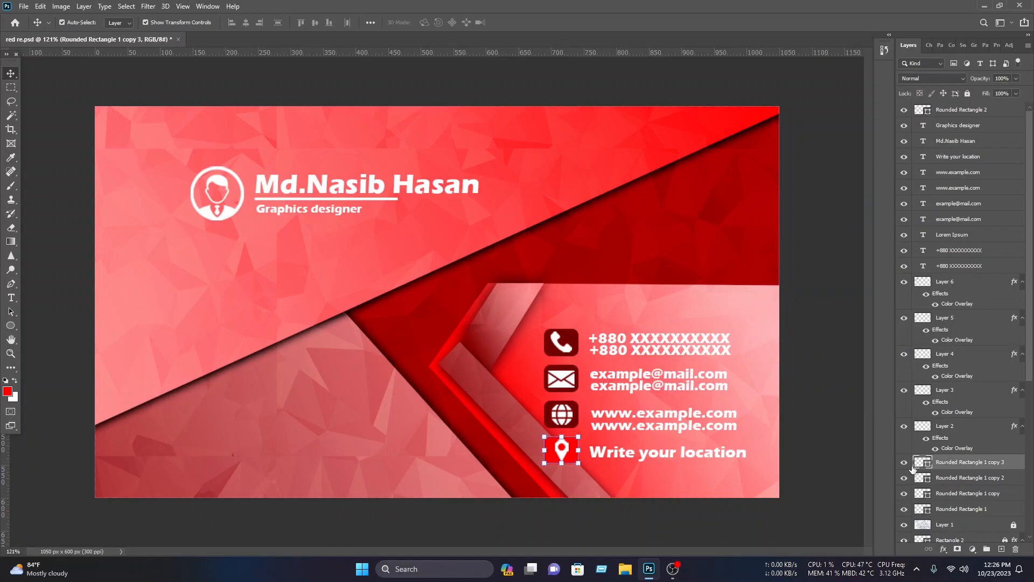
{"action": "double_click", "coordinate": [922, 463]}
{"action": "left_click", "coordinate": [872, 224]}
{"action": "left_click", "coordinate": [813, 275]}
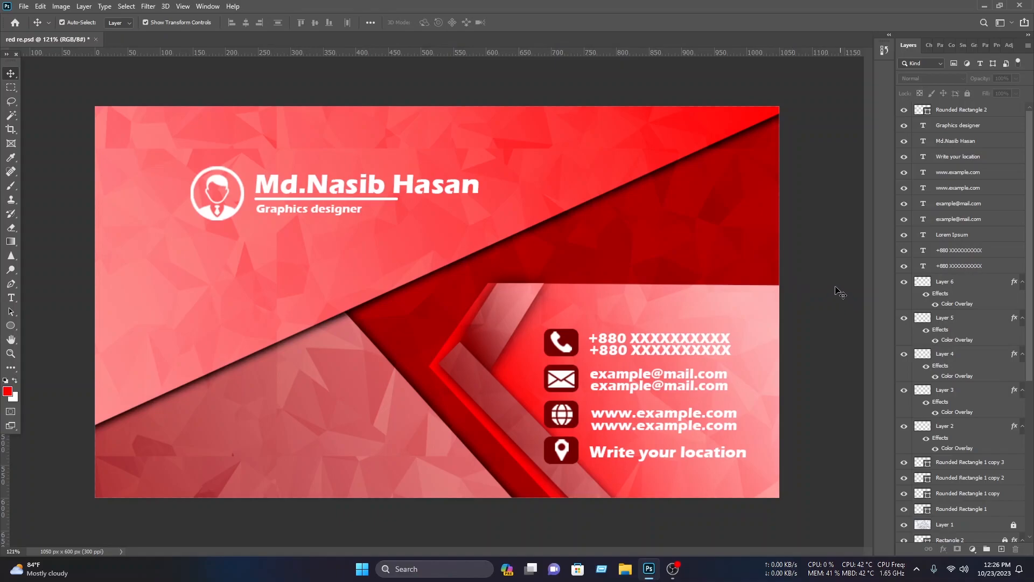
Open the logo image Nasib IT.png from its folder.
{"action": "key", "text": "ctrl+o"}
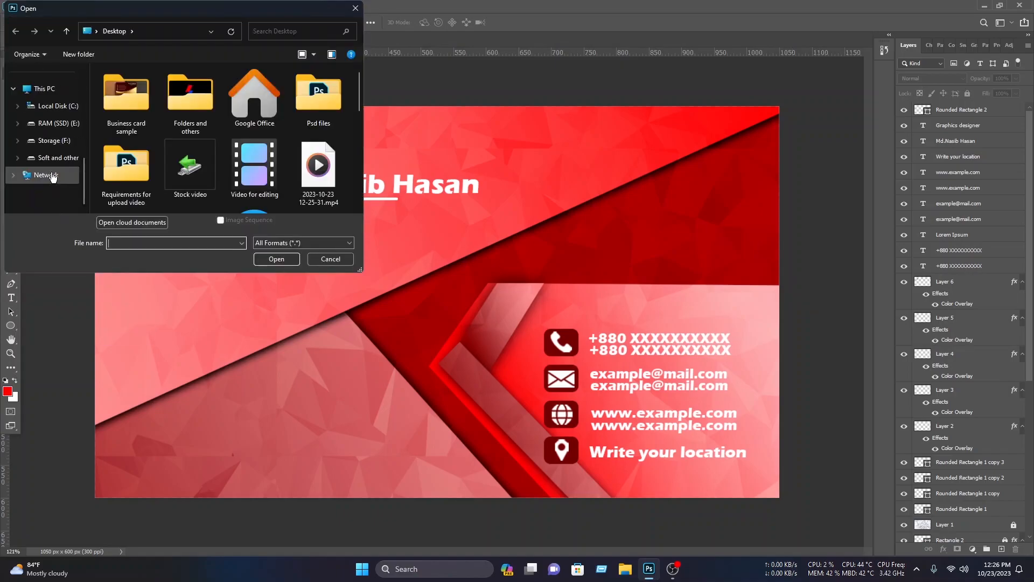
{"action": "left_click", "coordinate": [27, 171]}
{"action": "scroll", "coordinate": [192, 112], "scroll_direction": "down", "scroll_amount": 1}
{"action": "double_click", "coordinate": [192, 112]}
{"action": "scroll", "coordinate": [193, 141], "scroll_direction": "down", "scroll_amount": 2}
{"action": "left_click", "coordinate": [193, 141]}
{"action": "scroll", "coordinate": [208, 143], "scroll_direction": "down", "scroll_amount": 1}
{"action": "scroll", "coordinate": [208, 143], "scroll_direction": "up", "scroll_amount": 2}
{"action": "left_click", "coordinate": [208, 143]}
{"action": "left_click", "coordinate": [279, 259]}
Bring the round logo into the business card, scale it down and place it in the lower-left area.
{"action": "left_click_drag", "start_coordinate": [447, 296], "coordinate": [234, 324]}
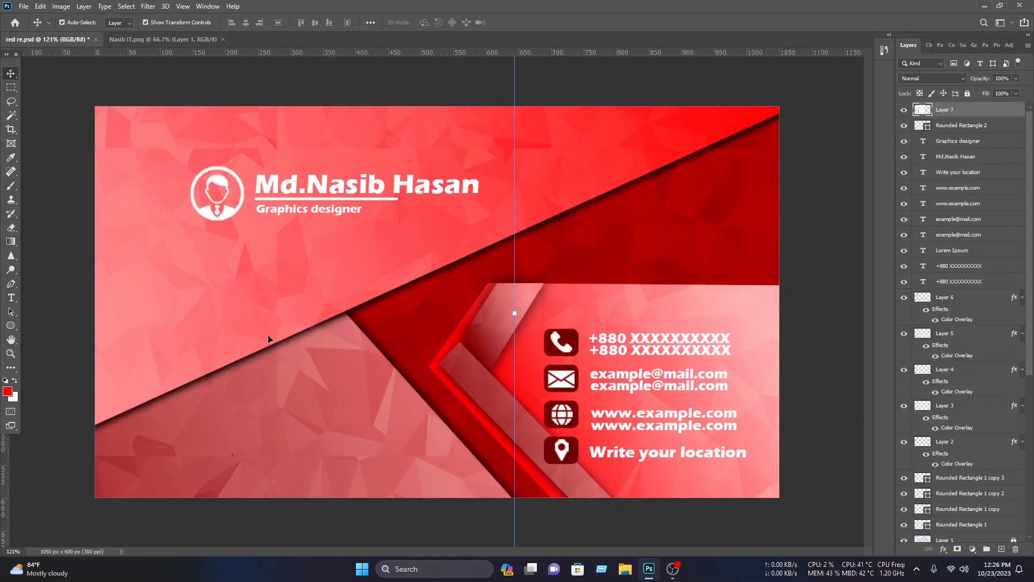
{"action": "left_click_drag", "start_coordinate": [322, 328], "coordinate": [215, 329]}
{"action": "left_click_drag", "start_coordinate": [161, 318], "coordinate": [275, 357]}
{"action": "left_click_drag", "start_coordinate": [324, 352], "coordinate": [206, 352]}
{"action": "left_click_drag", "start_coordinate": [164, 349], "coordinate": [250, 429]}
{"action": "left_click_drag", "start_coordinate": [291, 429], "coordinate": [267, 430]}
{"action": "left_click", "coordinate": [533, 23]}
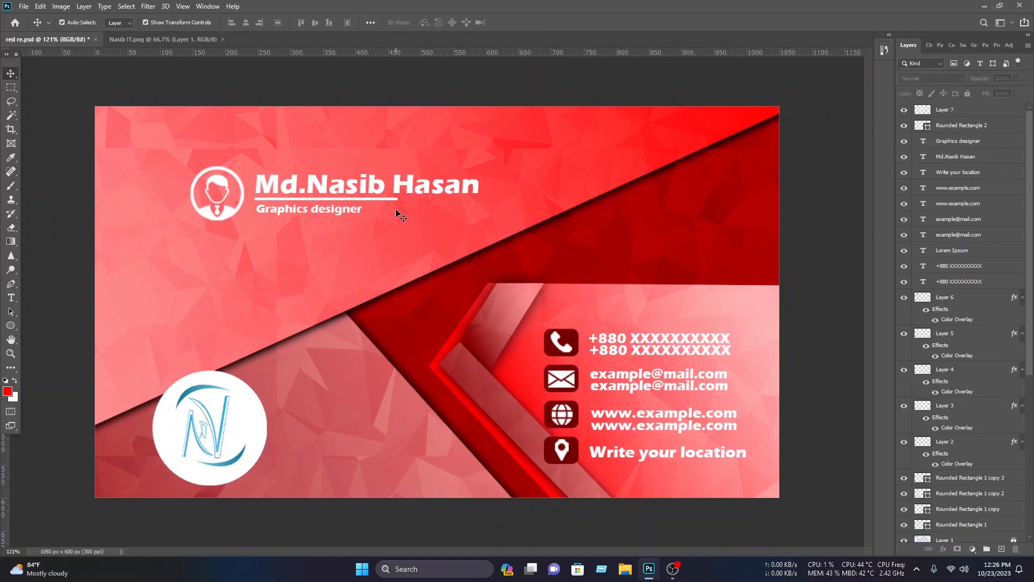
Duplicate the name, underline and job title beside the logo, and change the copied name to "Nasib IT".
{"action": "left_click_drag", "start_coordinate": [396, 218], "coordinate": [372, 413]}
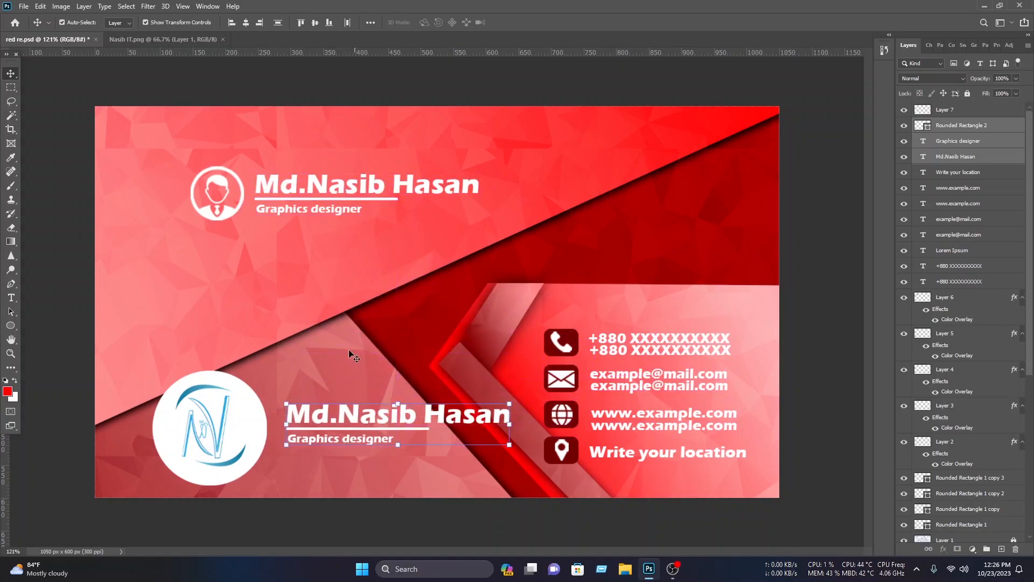
{"action": "double_click", "coordinate": [367, 412]}
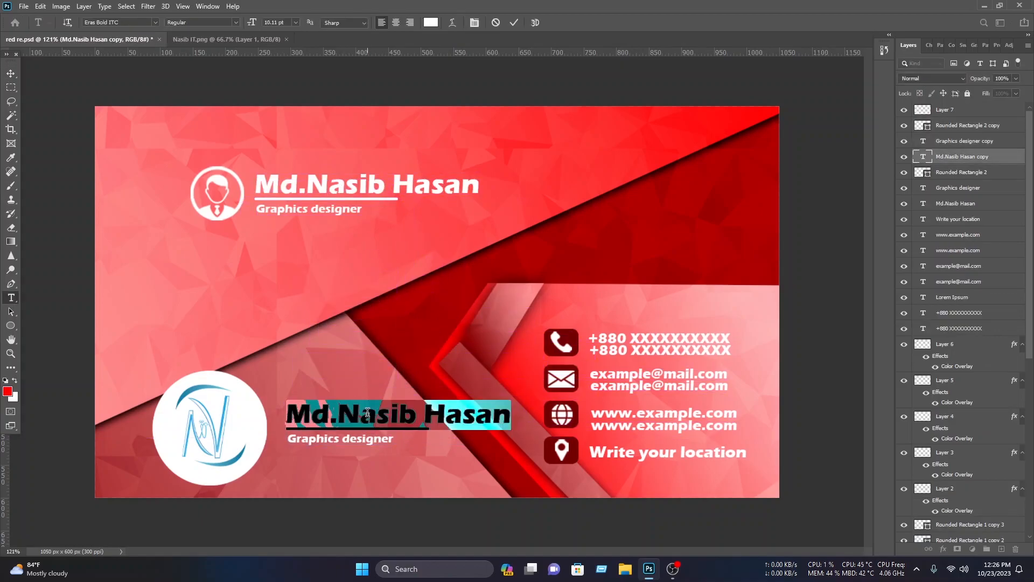
{"action": "type", "text": "Nasi"}
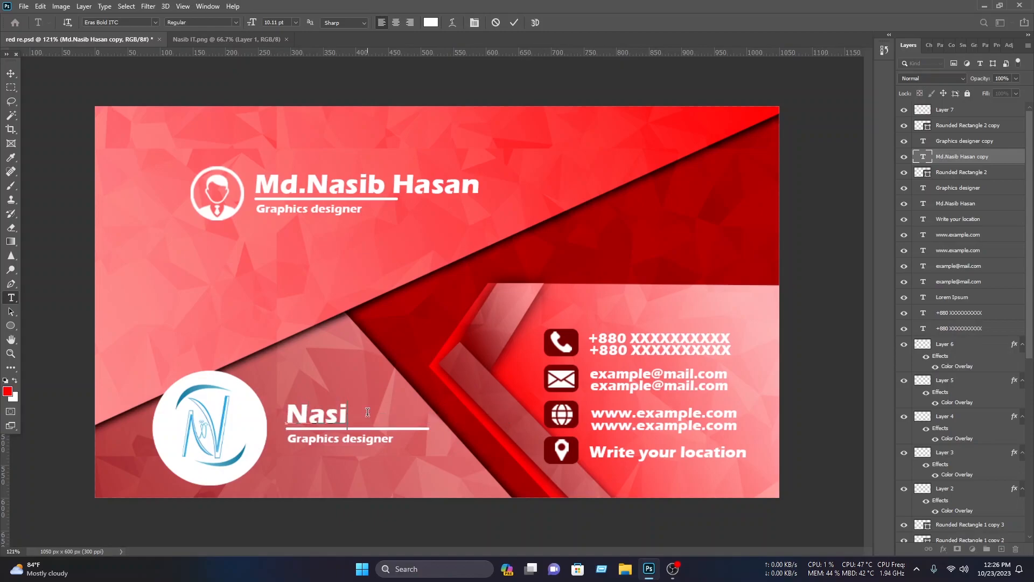
{"action": "type", "text": "b IT"}
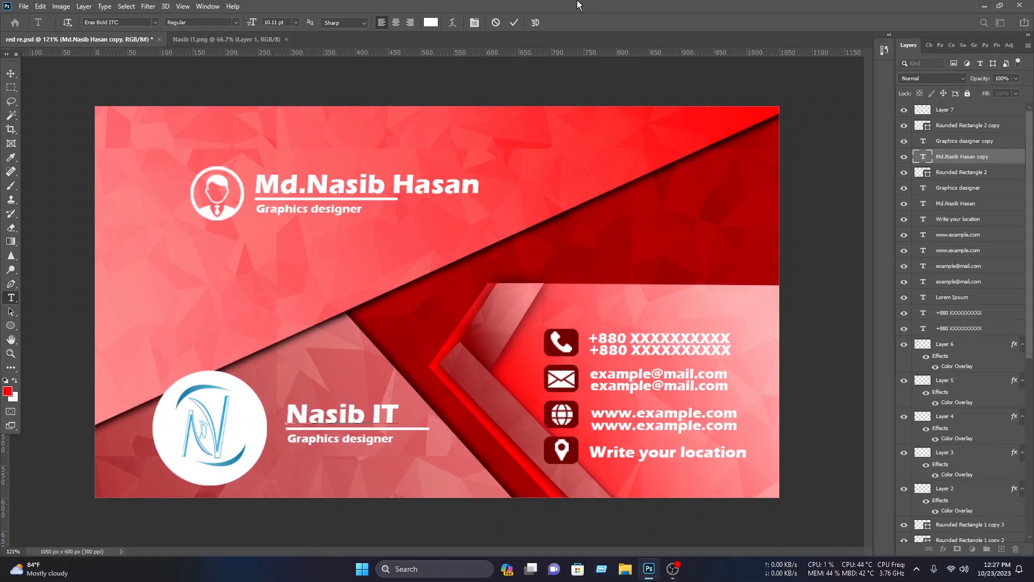
{"action": "left_click", "coordinate": [514, 22]}
Replace the copied job title under the company name with "An IT based company".
{"action": "double_click", "coordinate": [371, 434]}
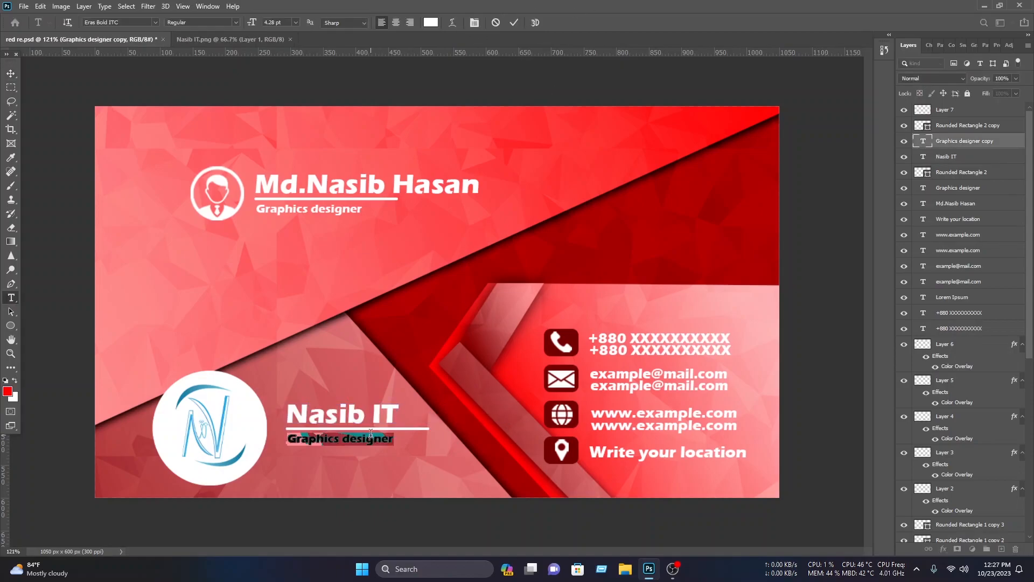
{"action": "type", "text": "An IT based comp"}
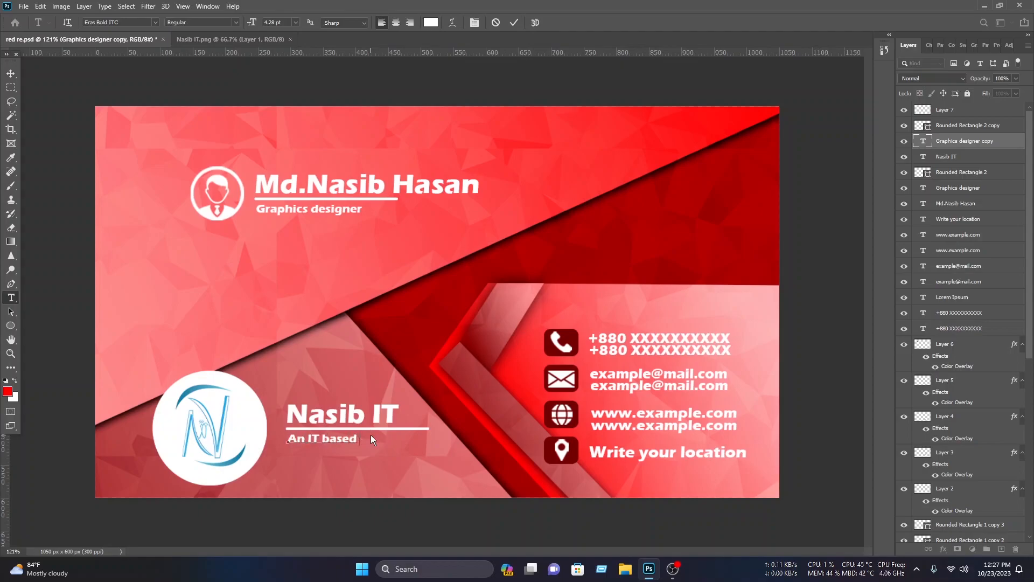
{"action": "type", "text": "any"}
{"action": "left_click", "coordinate": [514, 22]}
Select the logo together with the company text block, scale them down slightly and reposition them in the lower-left area.
{"action": "key", "text": "v"}
{"action": "left_click_drag", "start_coordinate": [431, 452], "coordinate": [347, 420]}
{"action": "left_click", "coordinate": [211, 426], "text": "shift"}
{"action": "key", "text": "ctrl+t"}
{"action": "mouse_move", "coordinate": [438, 433]}
{"action": "left_mouse_down"}
{"action": "mouse_move", "coordinate": [415, 409]}
{"action": "mouse_move", "coordinate": [392, 413]}
{"action": "mouse_move", "coordinate": [425, 427]}
{"action": "left_mouse_up"}
{"action": "key", "text": "Return"}
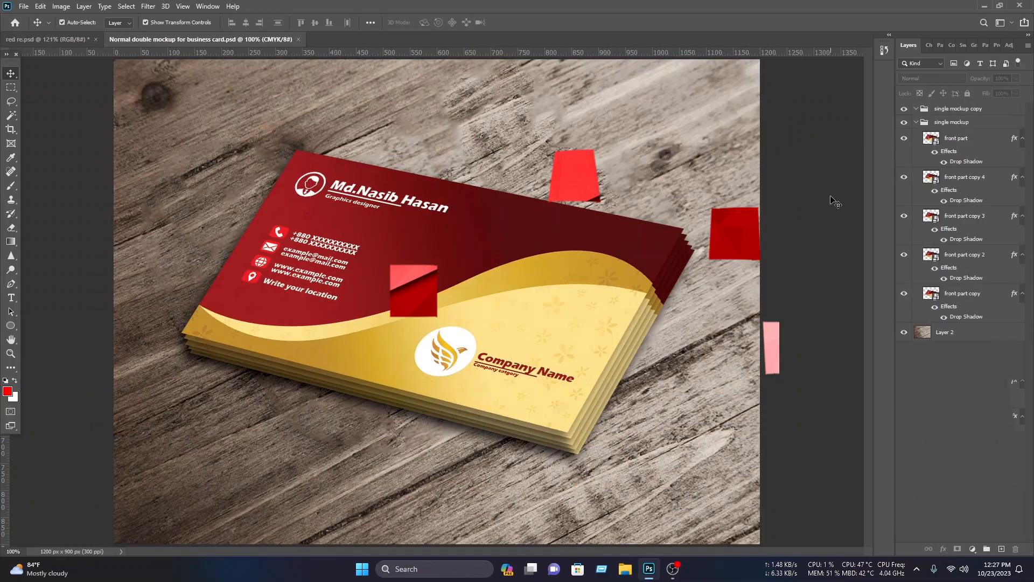
Open the mockup's front part smart object for editing, and unlock the locked layers in the red re.psd card design.
{"action": "double_click", "coordinate": [937, 141]}
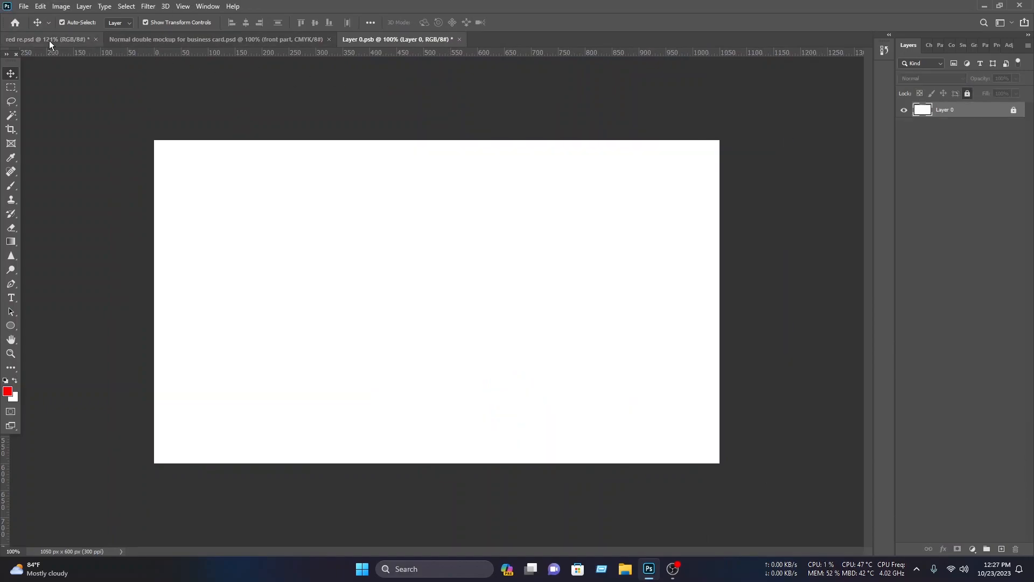
{"action": "left_click", "coordinate": [48, 40]}
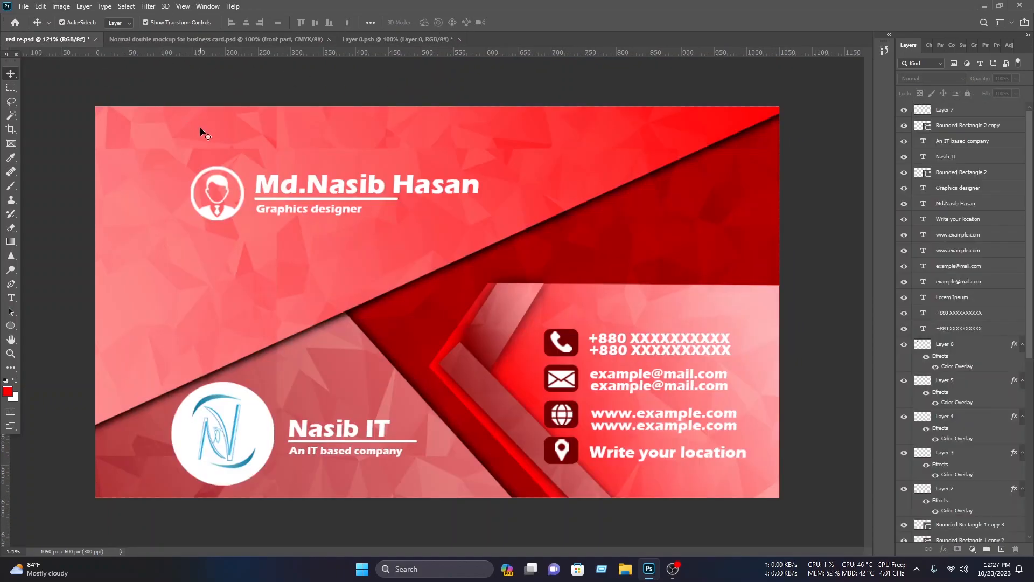
{"action": "scroll", "coordinate": [964, 324], "scroll_direction": "down", "scroll_amount": 6}
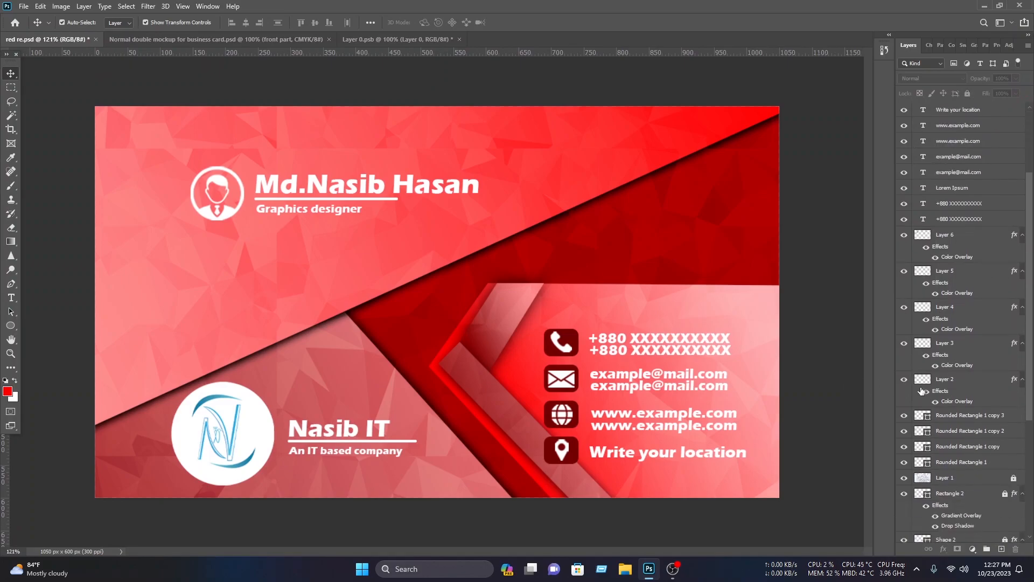
{"action": "left_click", "coordinate": [1004, 292]}
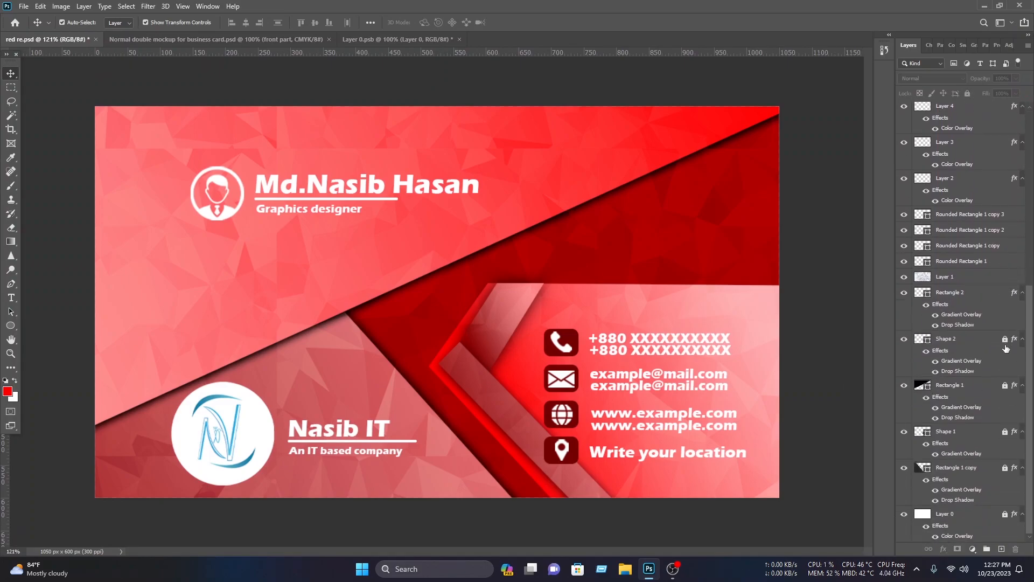
{"action": "scroll", "coordinate": [948, 377], "scroll_direction": "up", "scroll_amount": 6}
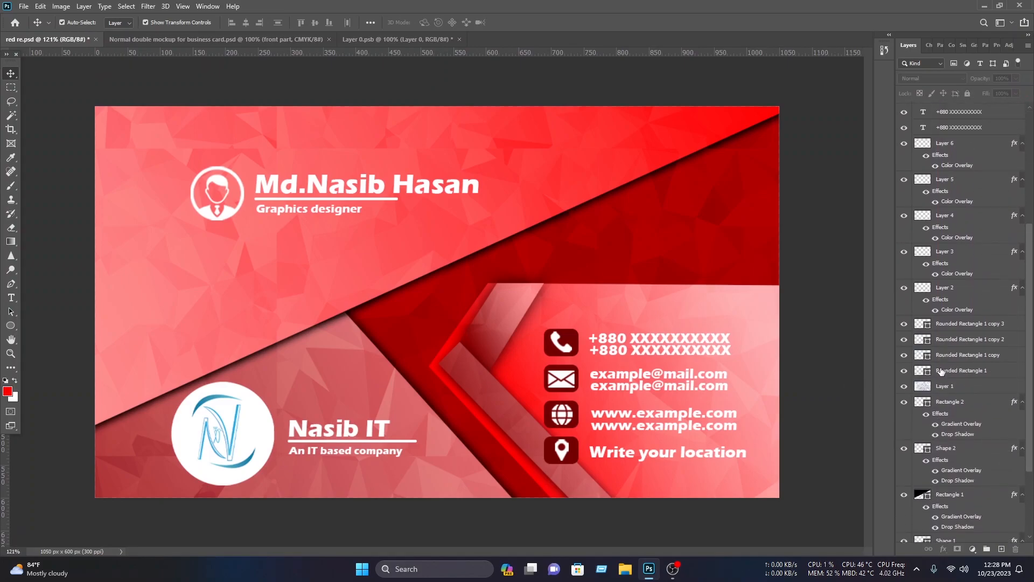
Select all the card design's artwork and copy it into the Layer 0.psb smart object, filling its canvas.
{"action": "scroll", "coordinate": [938, 361], "scroll_direction": "up", "scroll_amount": 1}
{"action": "left_click_drag", "start_coordinate": [843, 528], "coordinate": [390, 286]}
{"action": "scroll", "coordinate": [440, 301], "scroll_direction": "up", "scroll_amount": 3}
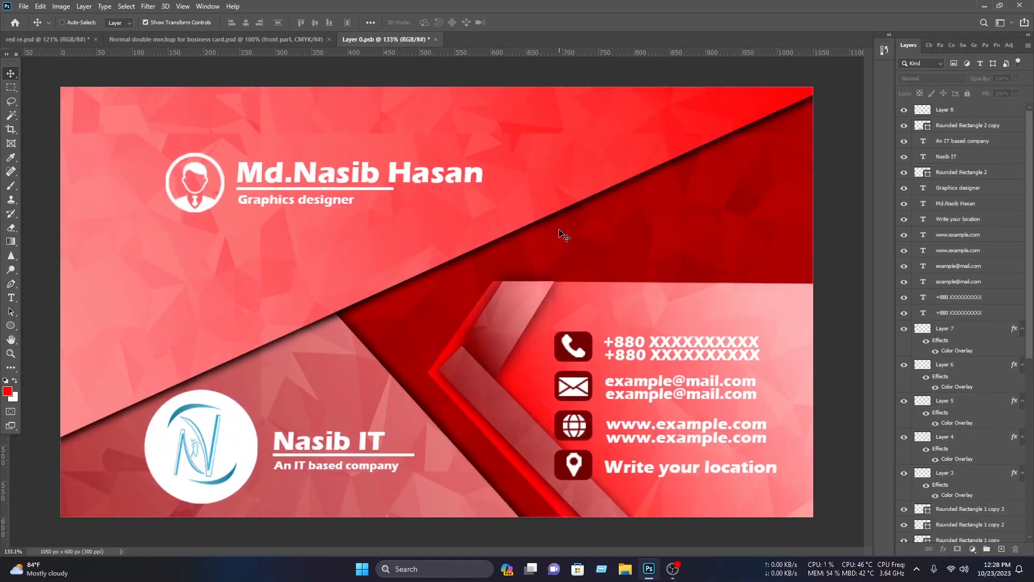
Save and close the smart object to update the stacked-card mockup, and deselect the card.
{"action": "key", "text": "ctrl+s"}
{"action": "left_click", "coordinate": [435, 39]}
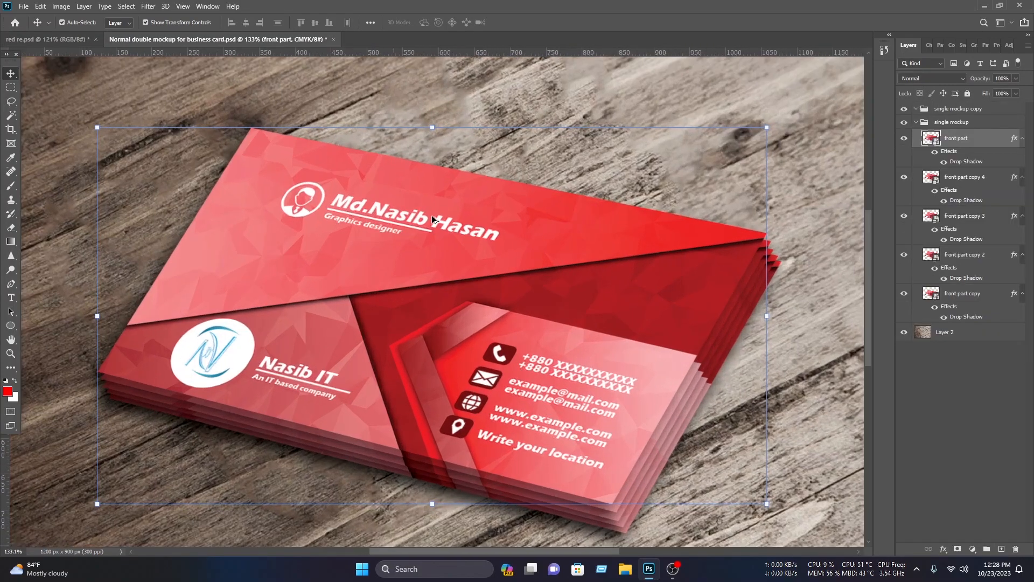
{"action": "scroll", "coordinate": [451, 254], "scroll_direction": "down", "scroll_amount": 1}
{"action": "left_click", "coordinate": [797, 310]}
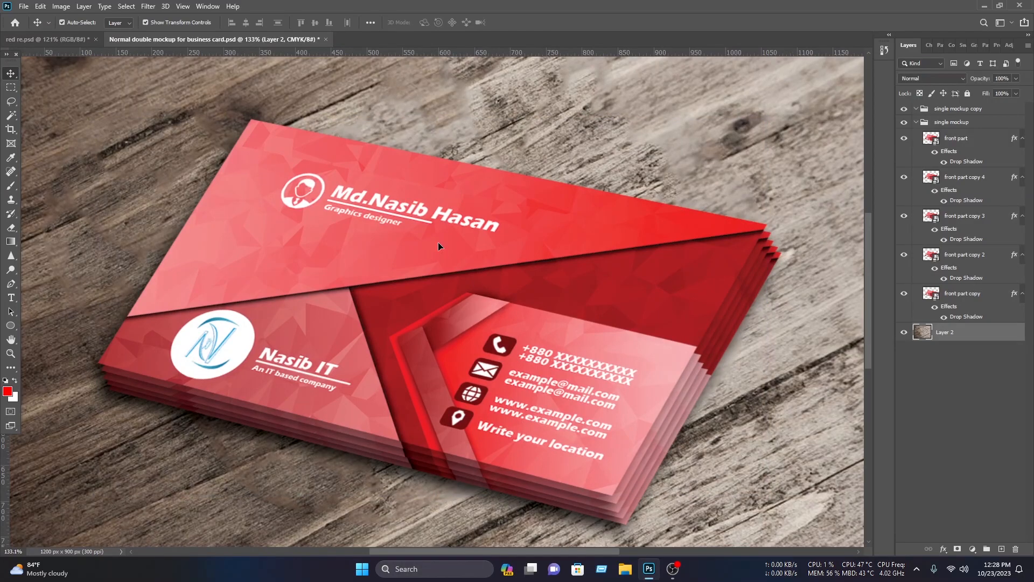